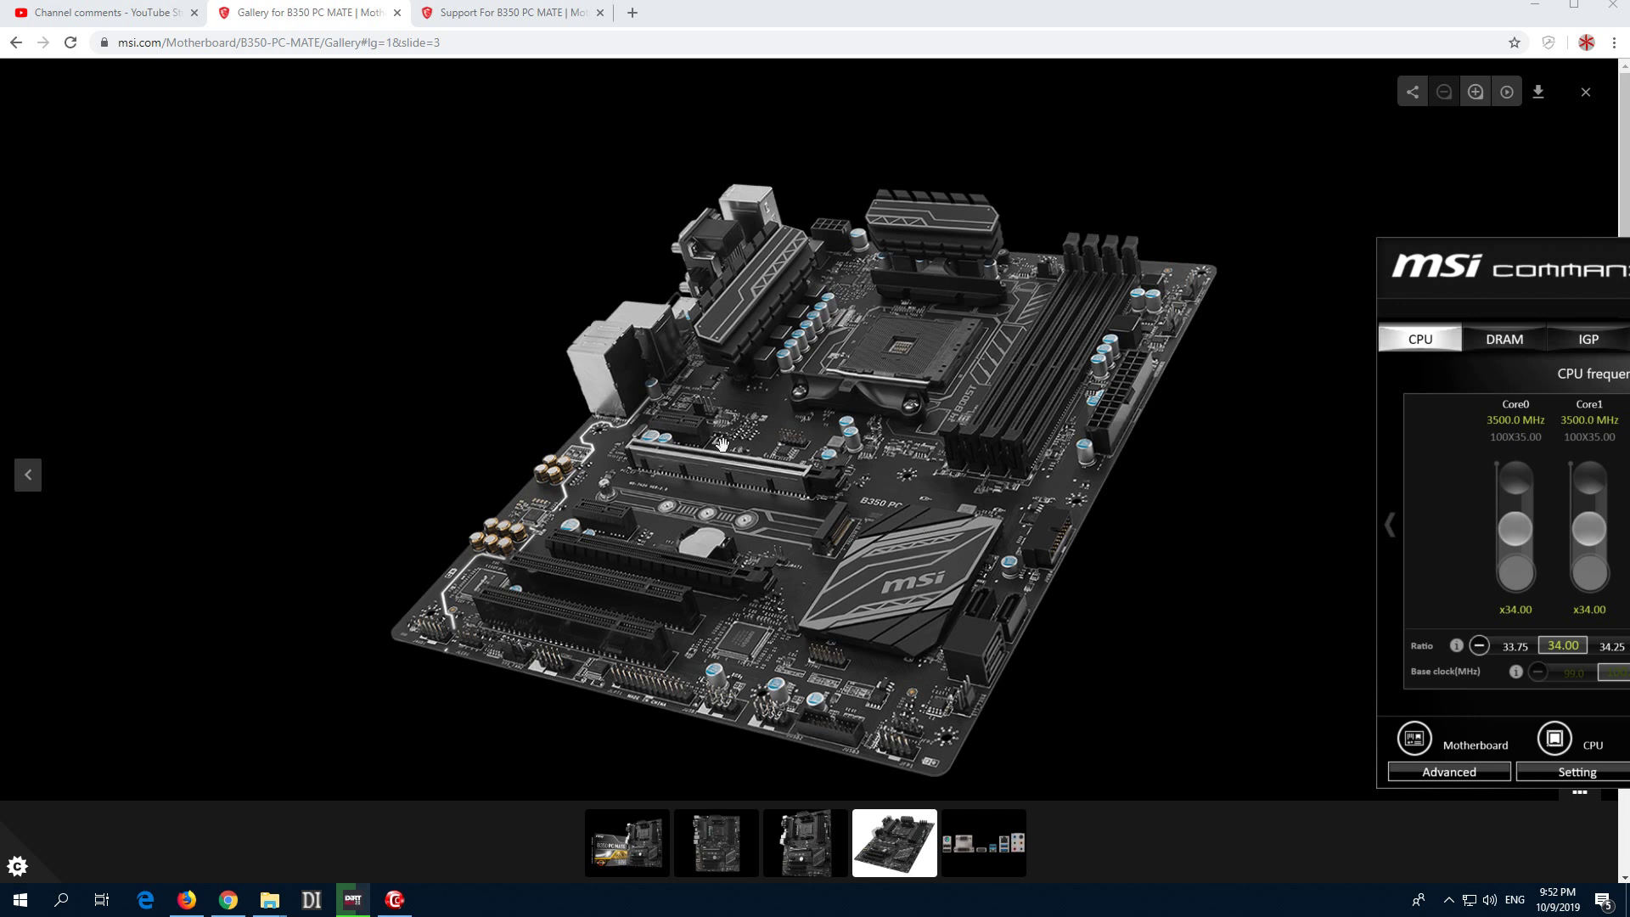
# Step: Show the first B350 PC MATE gallery image, box and board, and reopen MSI Command Center beside it
pyautogui.click(632, 864)
pyautogui.click(633, 864)
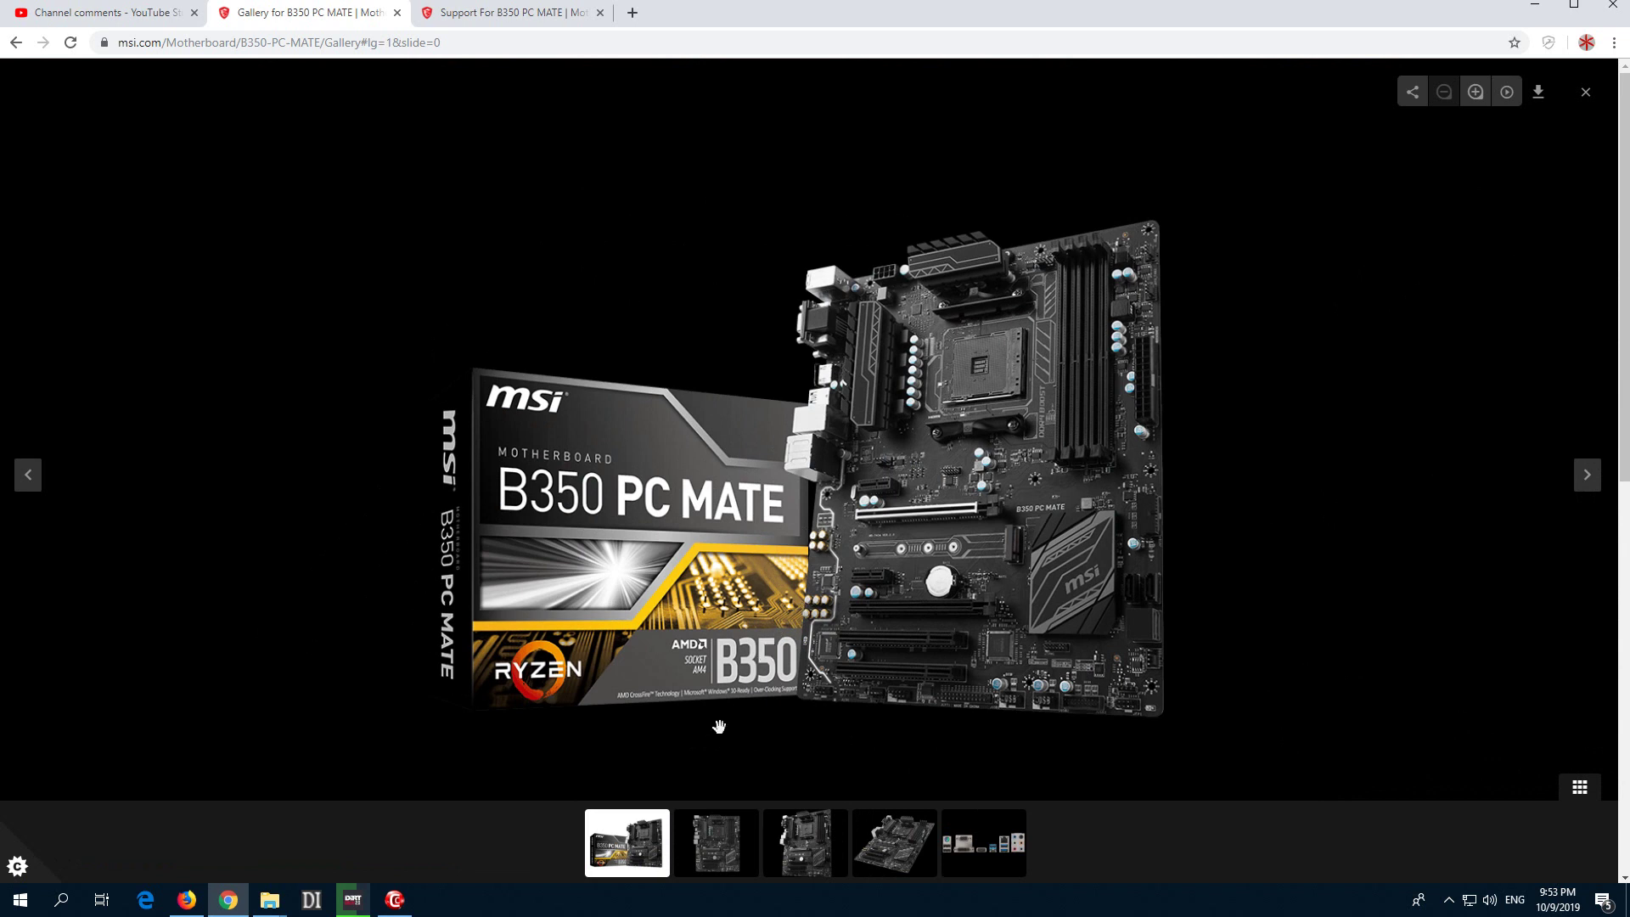
pyautogui.click(394, 899)
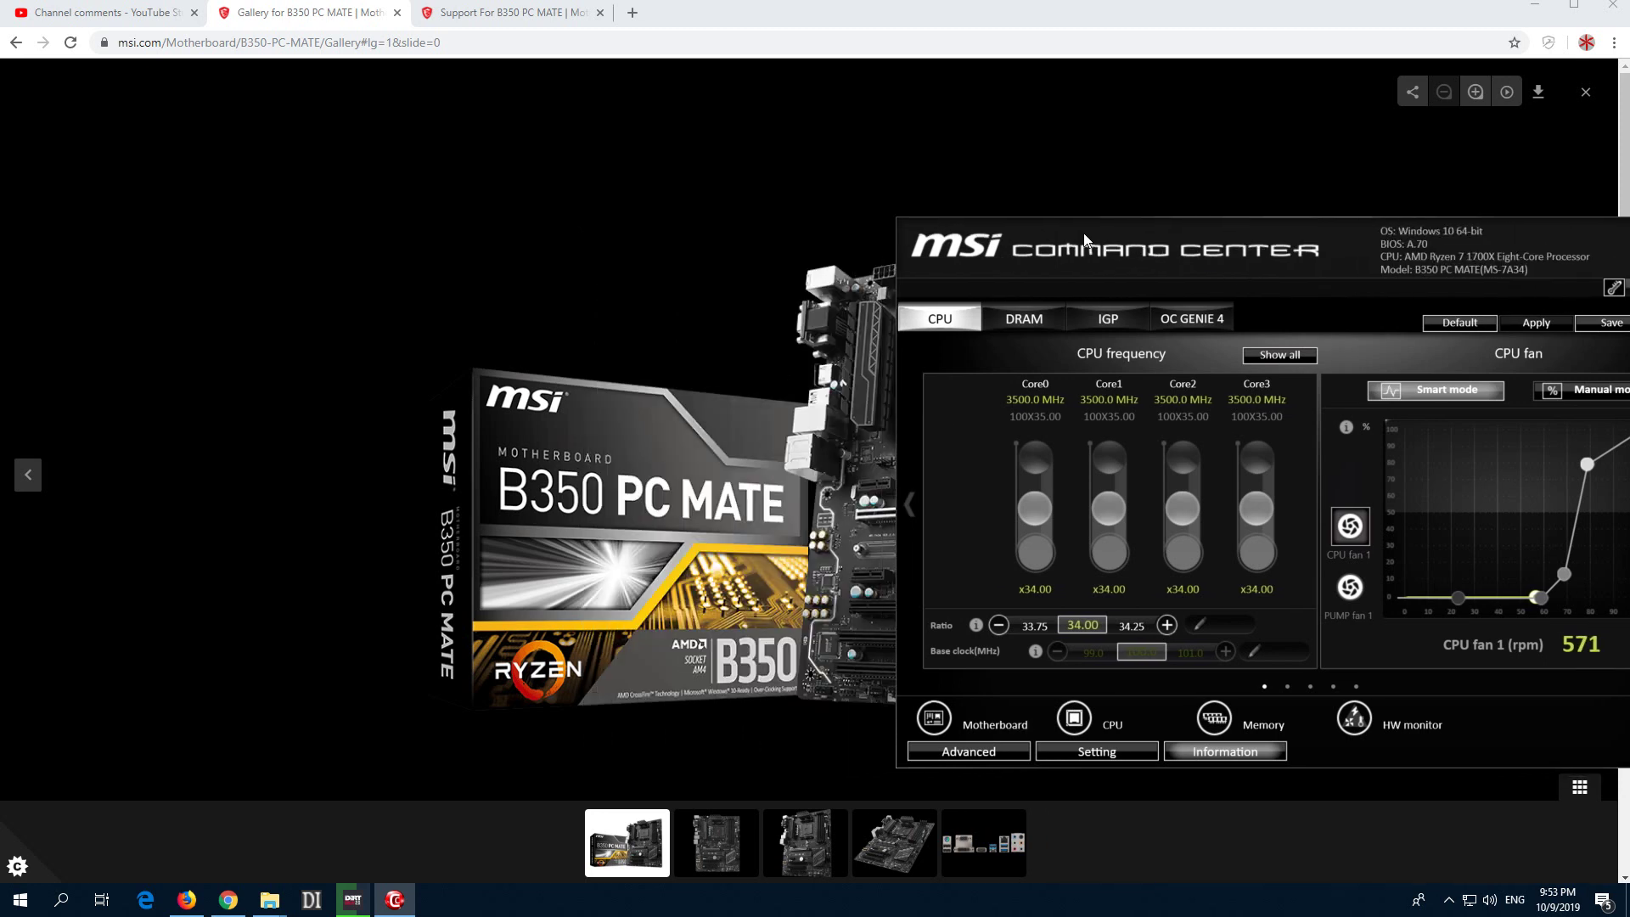
# Step: Find Command Center in the B350 PC MATE Support Utility list, then return to the Gallery
pyautogui.click(520, 15)
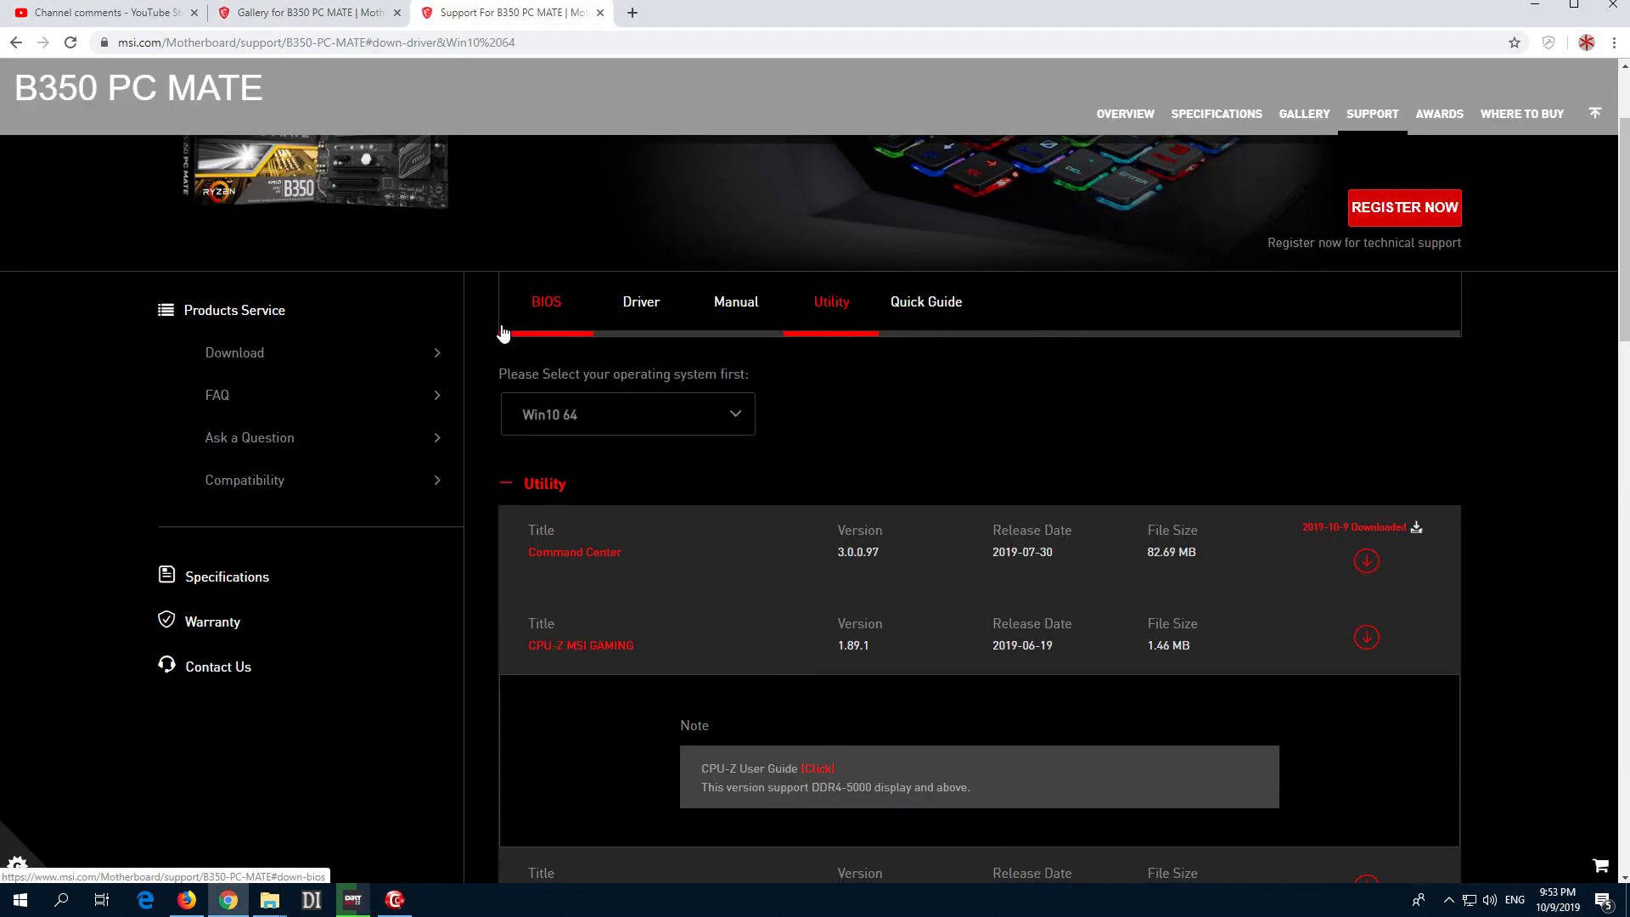
pyautogui.scroll(3, 522, 328)
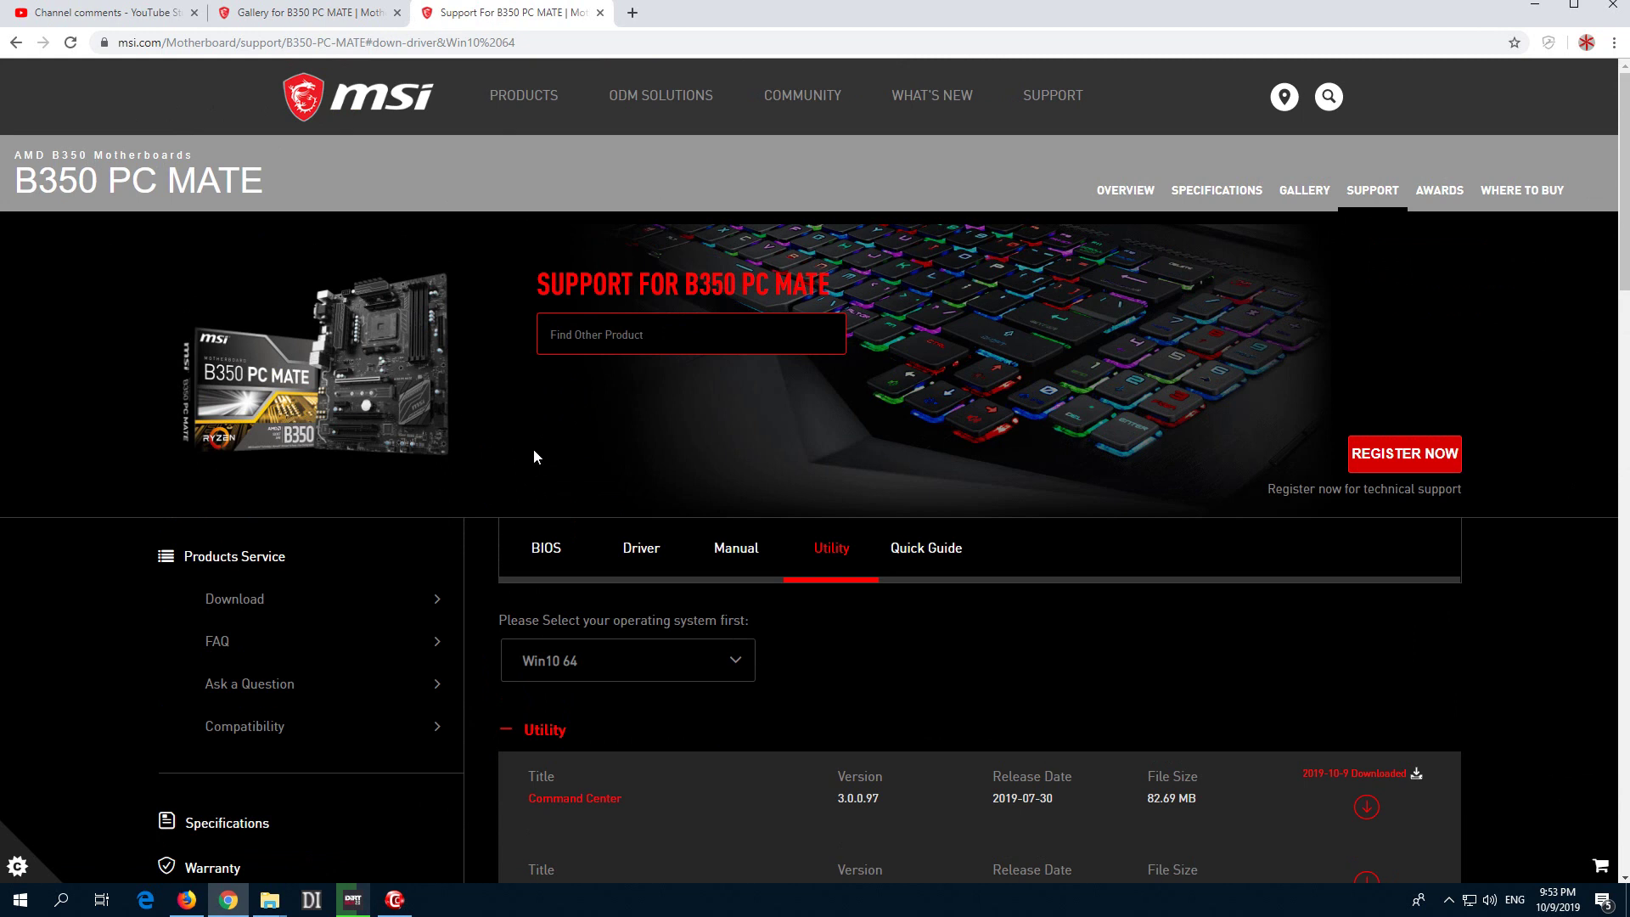
pyautogui.scroll(-4, 857, 581)
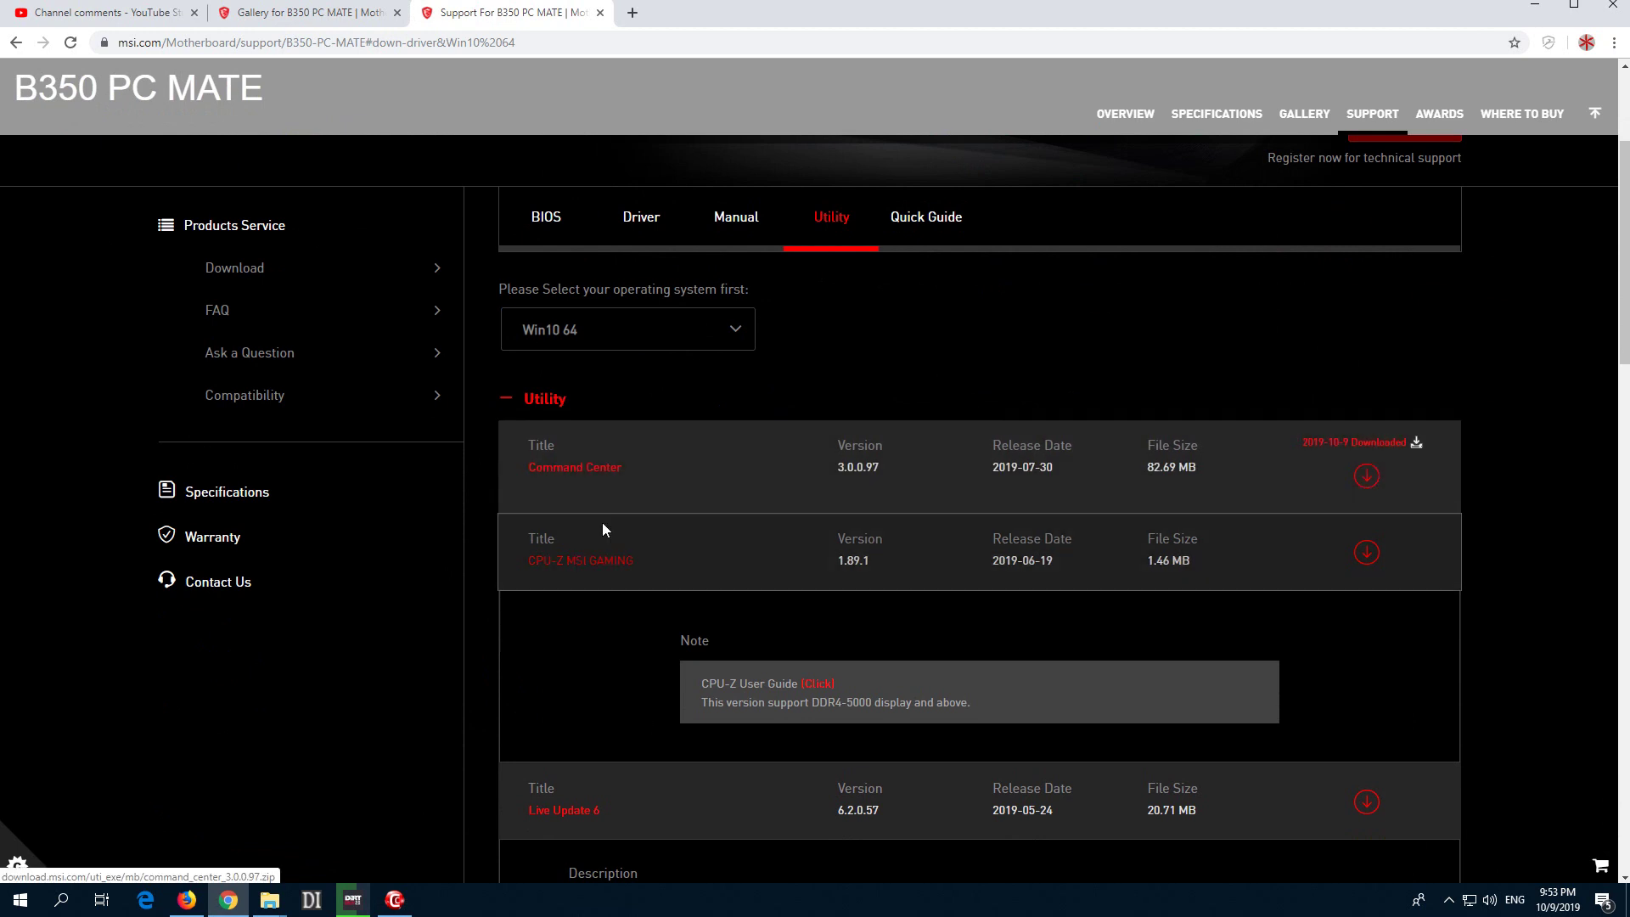
pyautogui.click(306, 12)
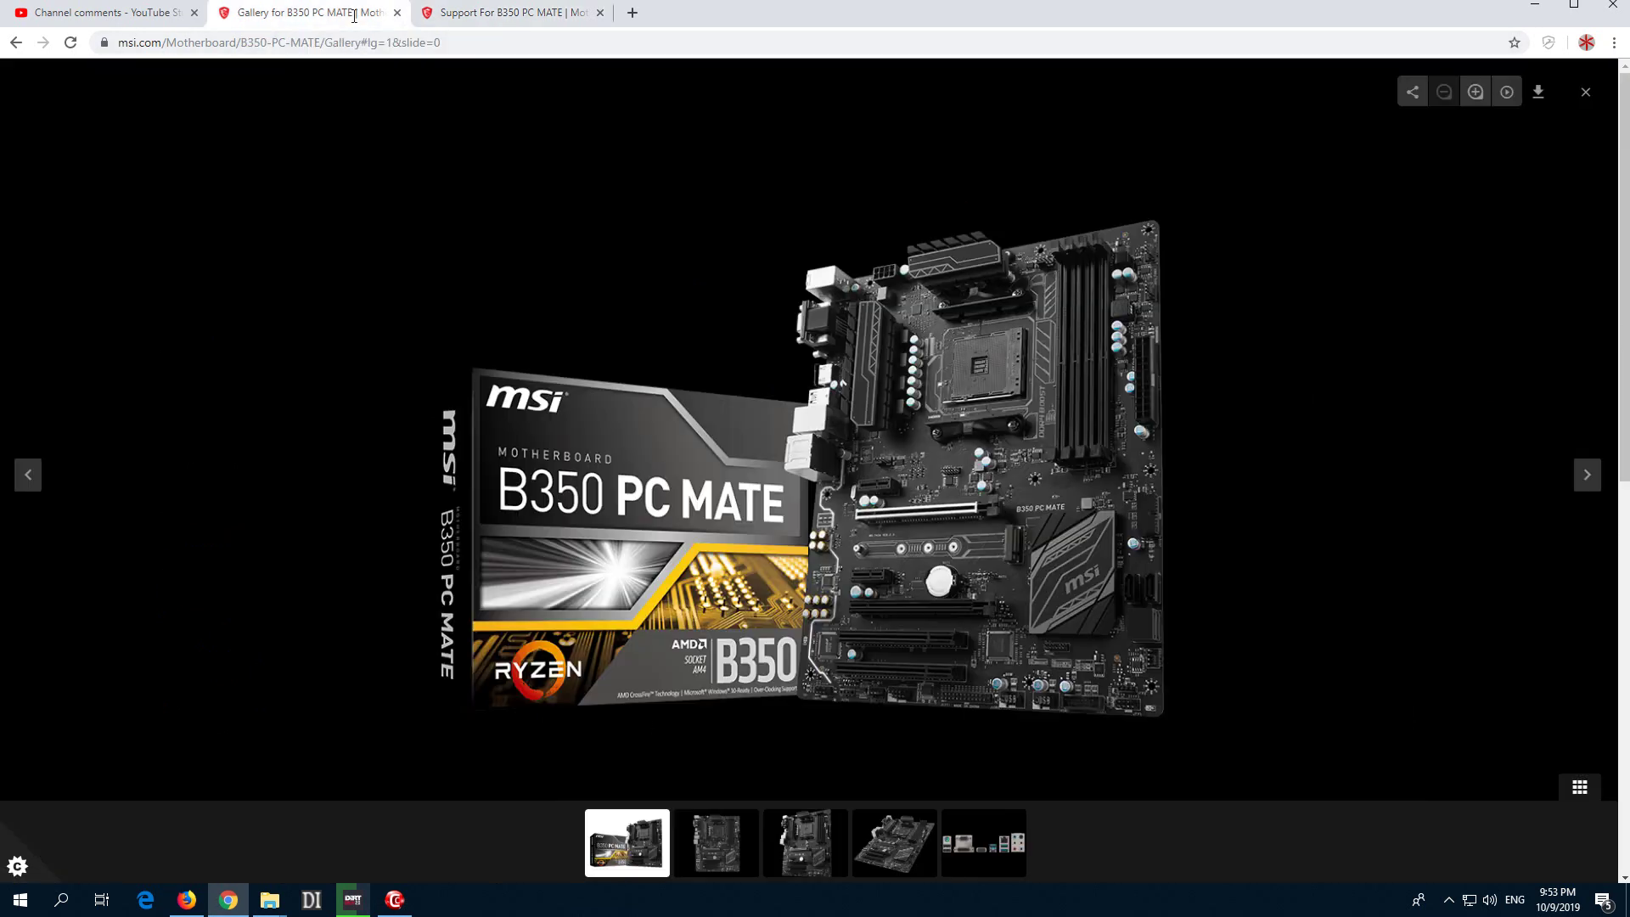
# Step: Bring MSI Command Center back up and drag its window fully into view
pyautogui.click(395, 901)
pyautogui.moveTo(1151, 216); pyautogui.dragTo(70, 234)
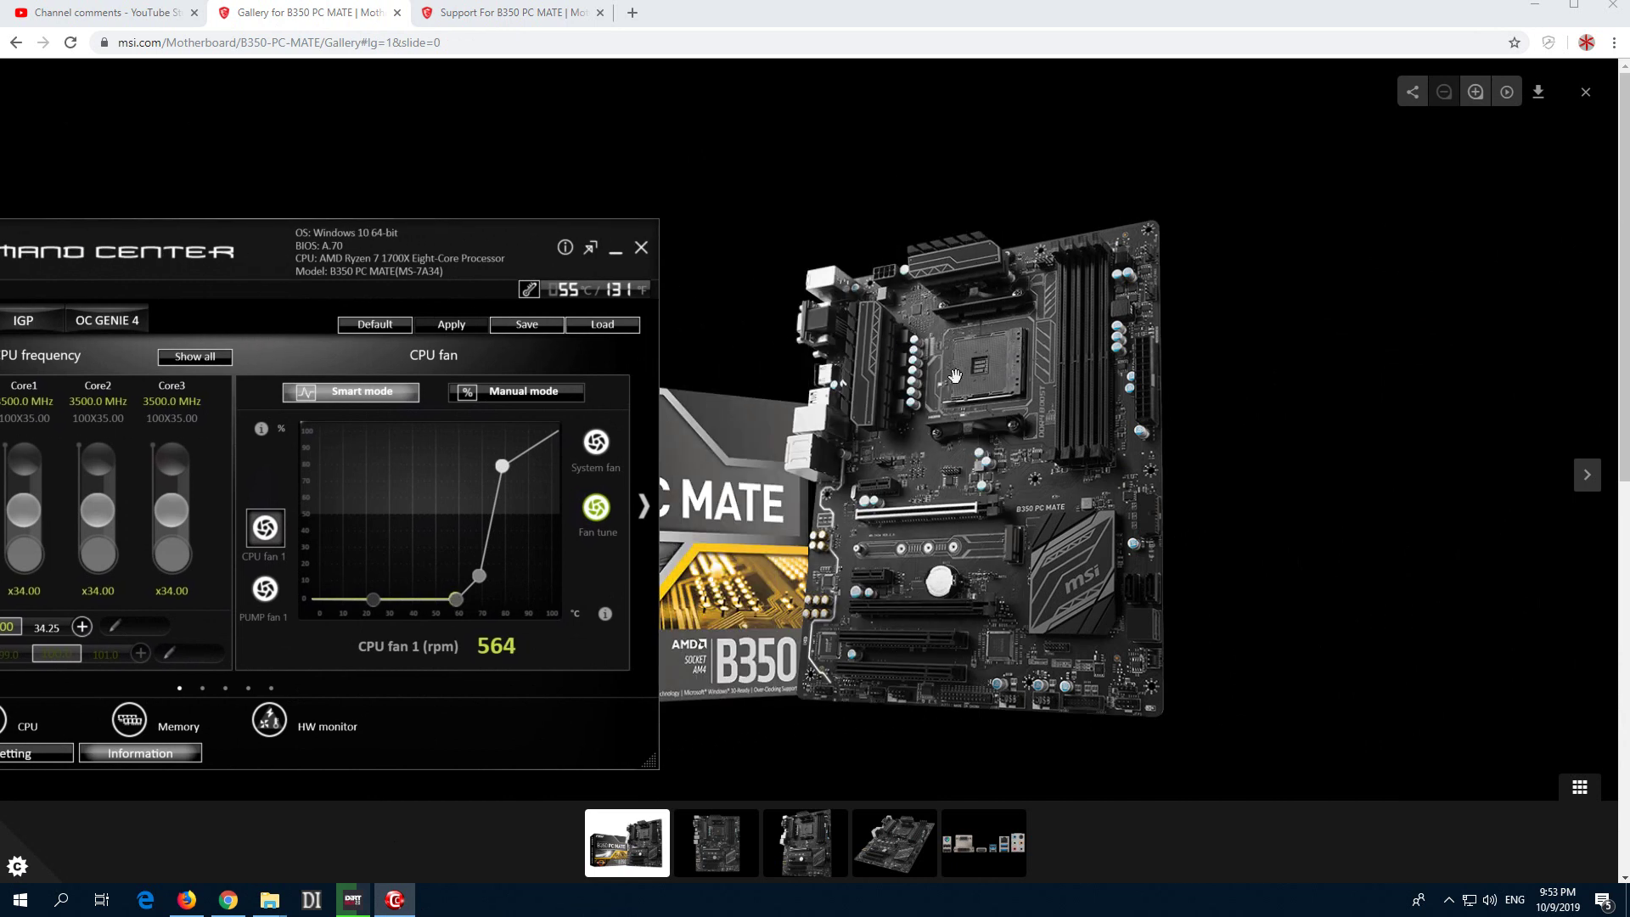
pyautogui.moveTo(282, 236); pyautogui.dragTo(512, 232)
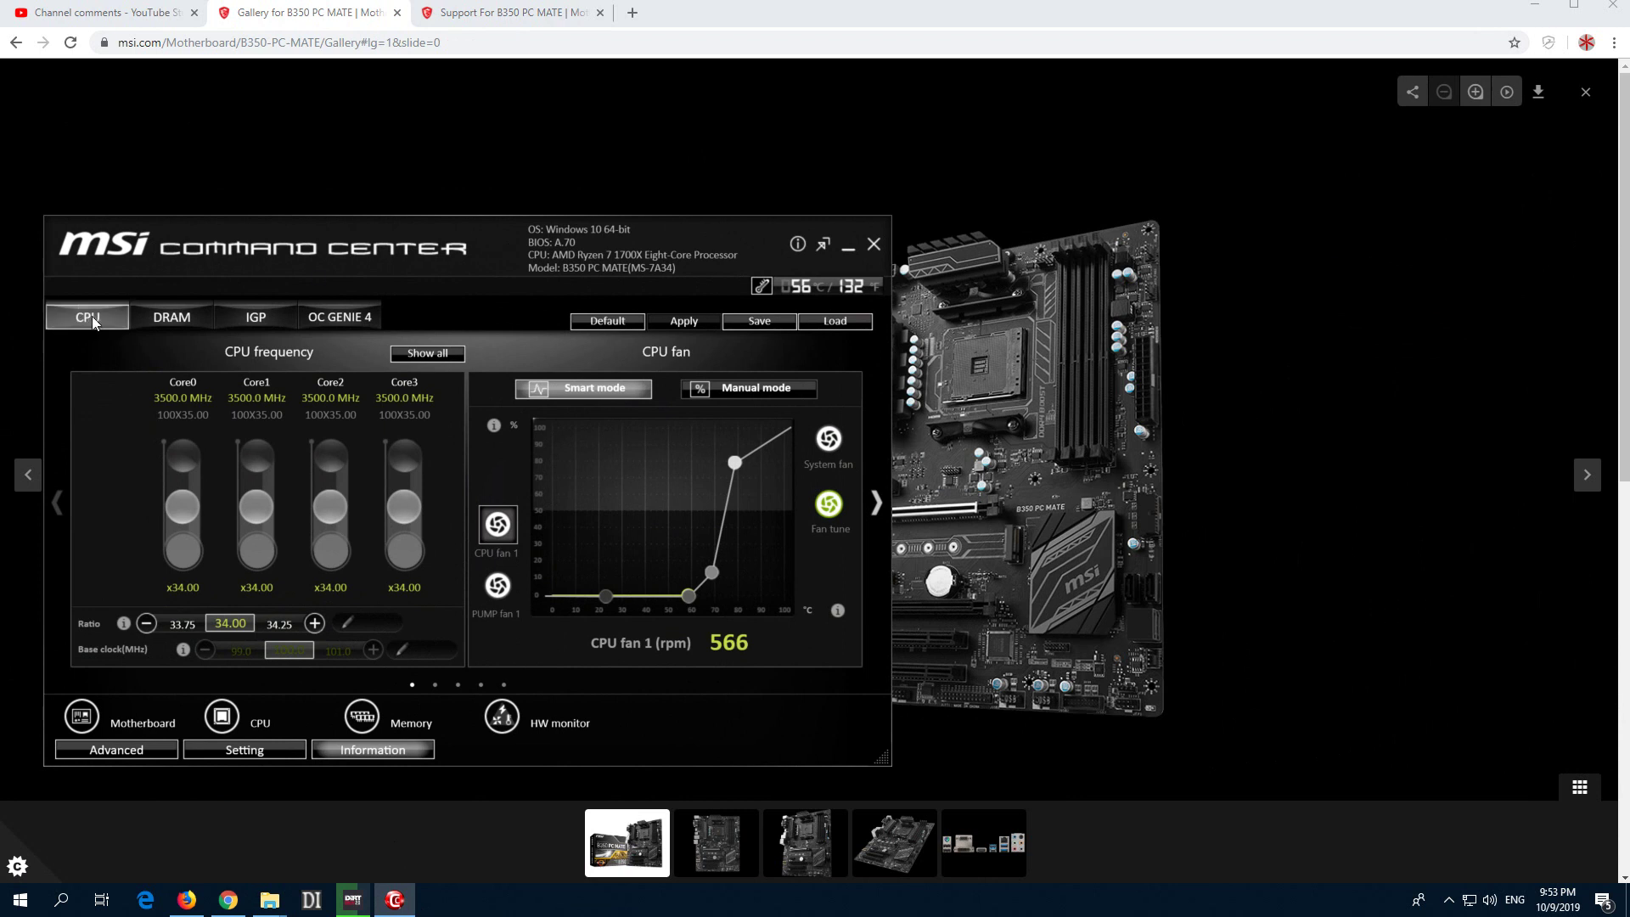
# Step: Look at the DRAM and IGP settings, return to the CPU page, and show the PUMP fan 1 curve
pyautogui.click(165, 323)
pyautogui.click(243, 321)
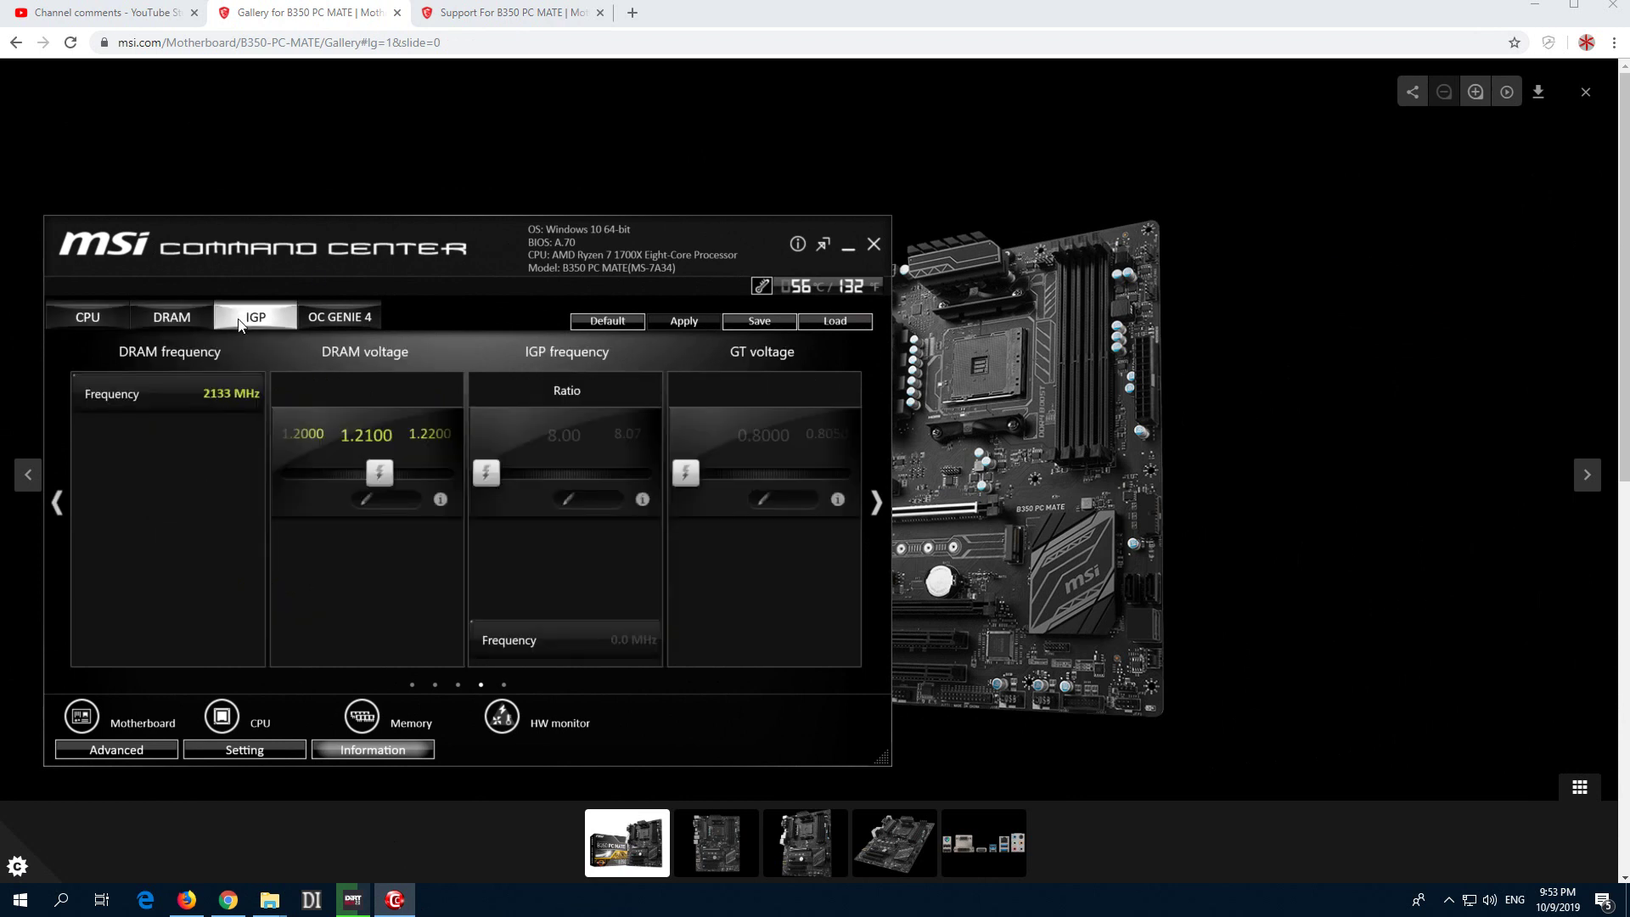
pyautogui.click(111, 320)
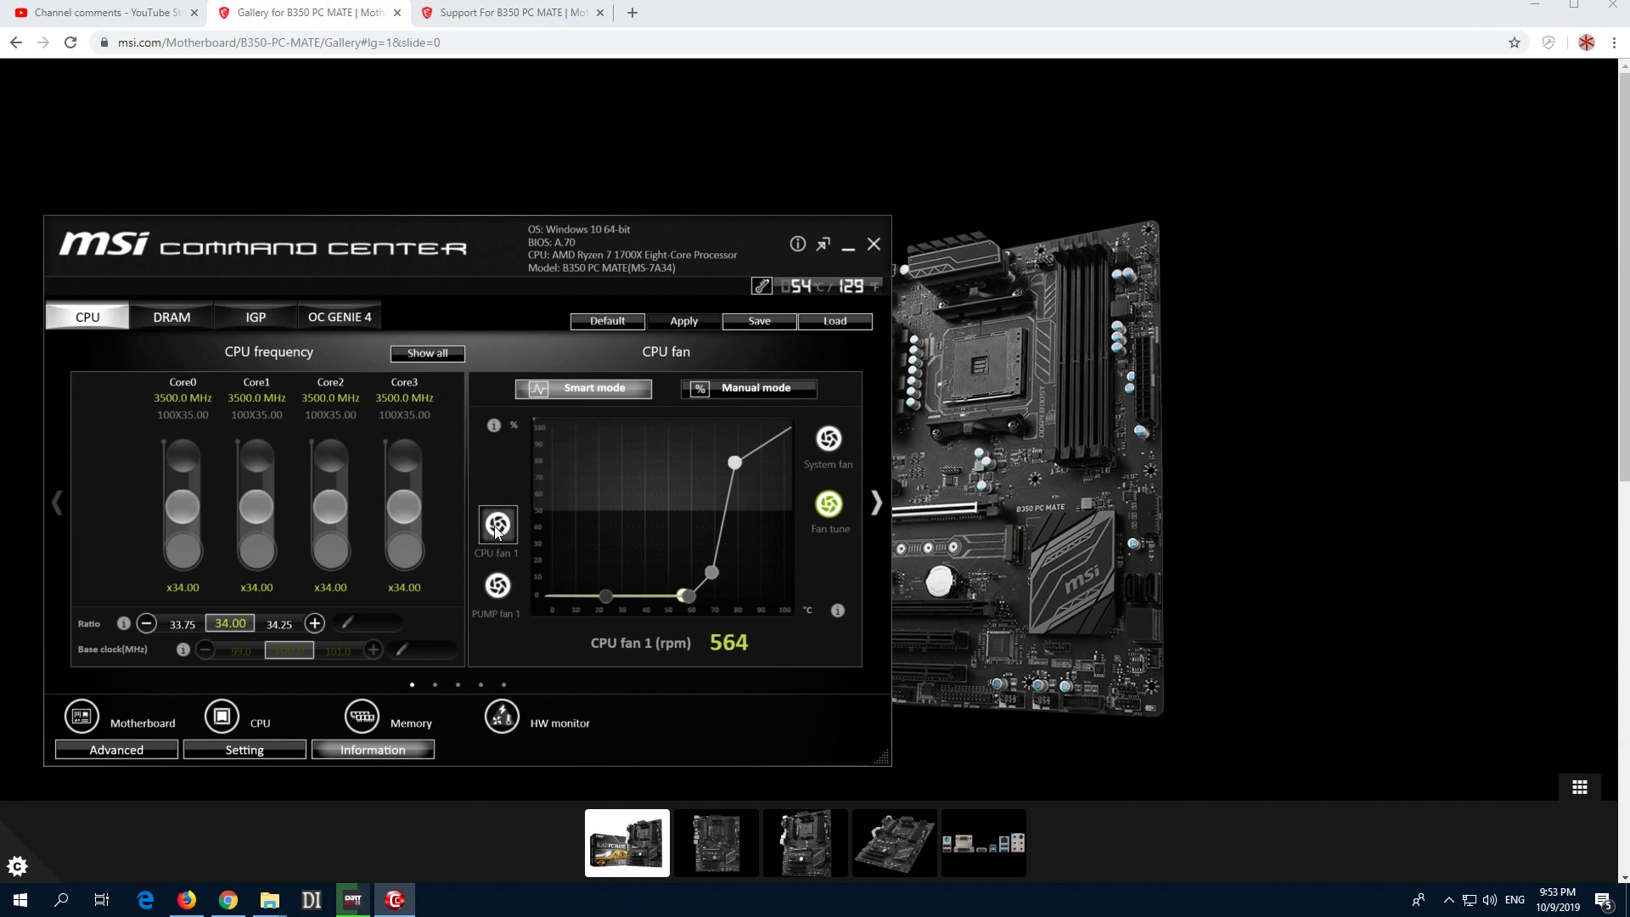
pyautogui.click(499, 586)
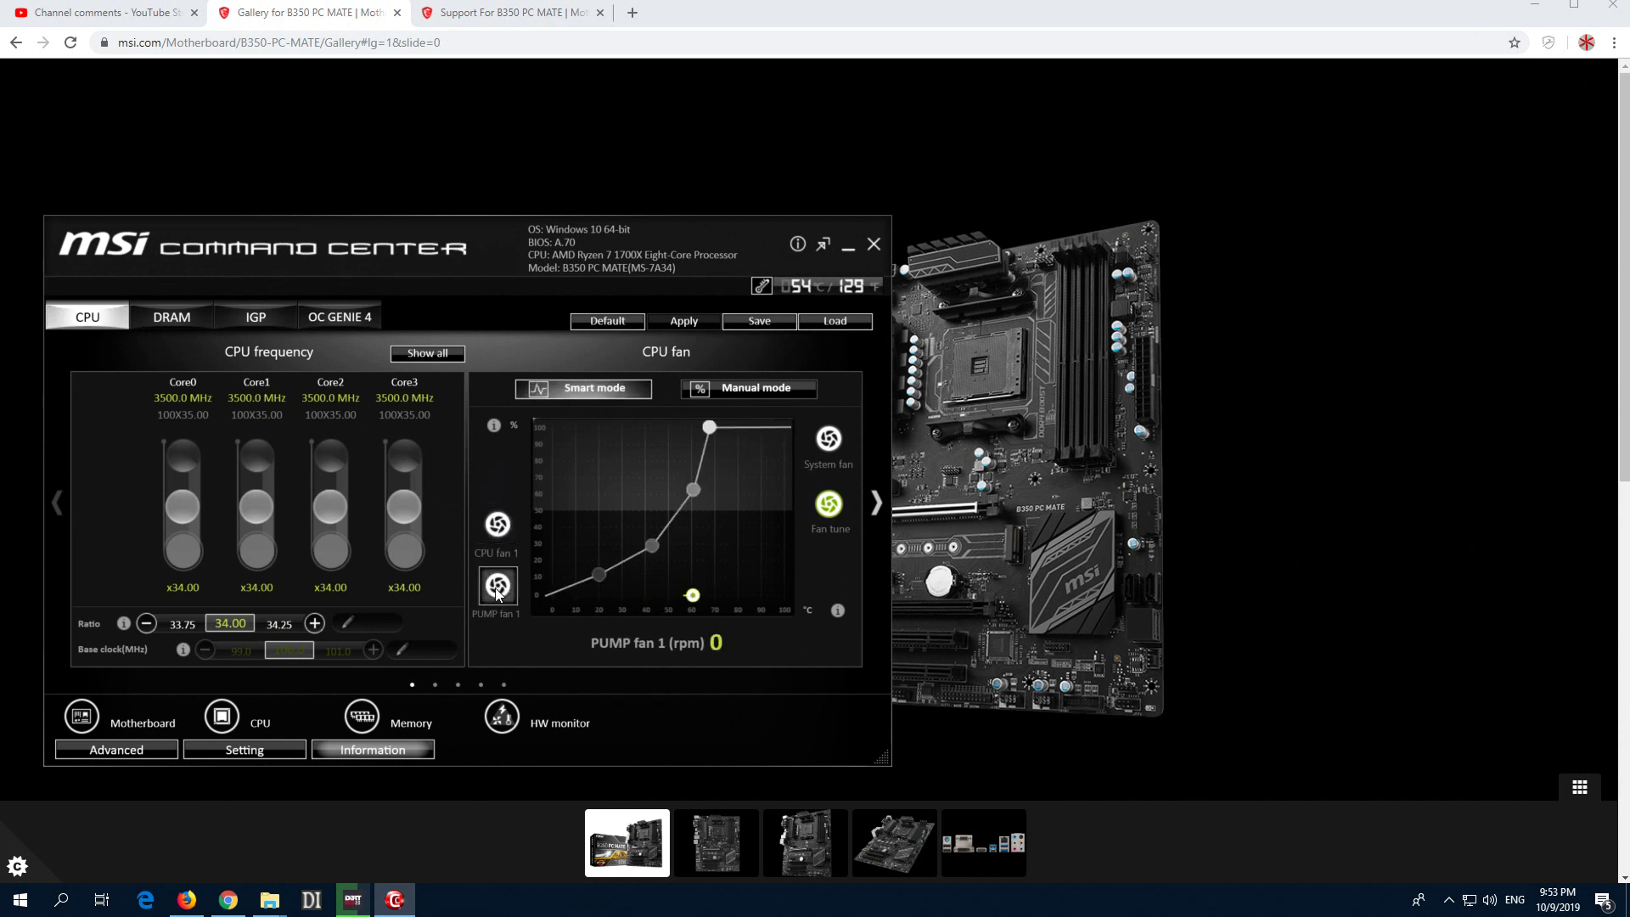
# Step: Switch to CPU fan 1 and raise a low Smart mode curve point to about 22% at 66°C
pyautogui.click(499, 526)
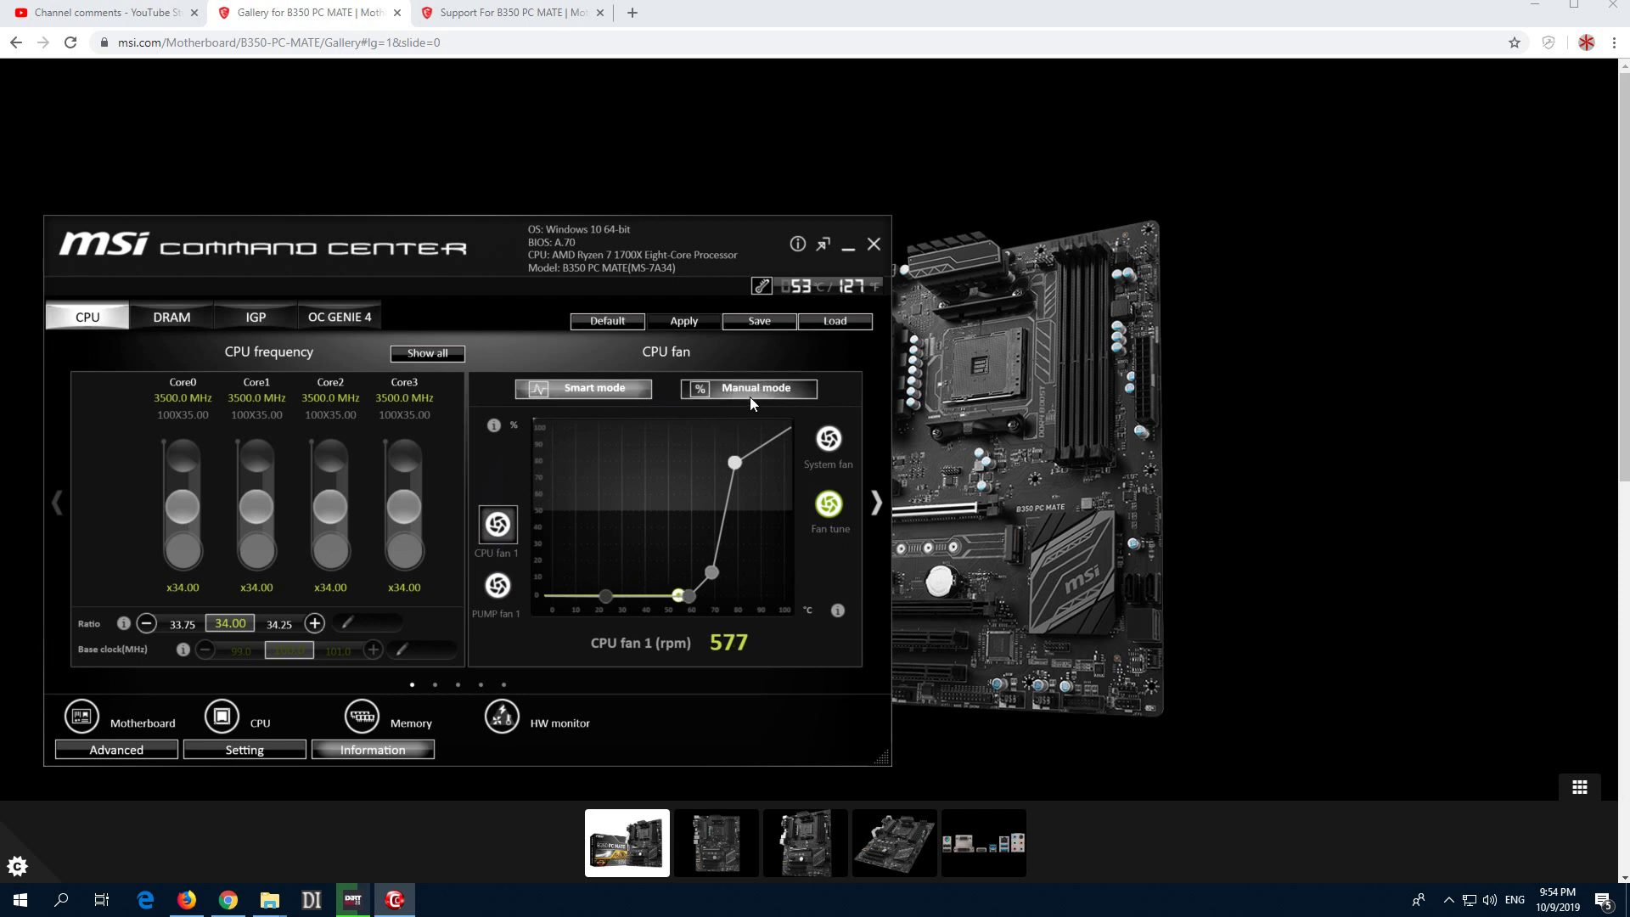
pyautogui.moveTo(712, 573)
pyautogui.mouseDown()
pyautogui.moveTo(701, 486)
pyautogui.moveTo(715, 543)
pyautogui.mouseUp()
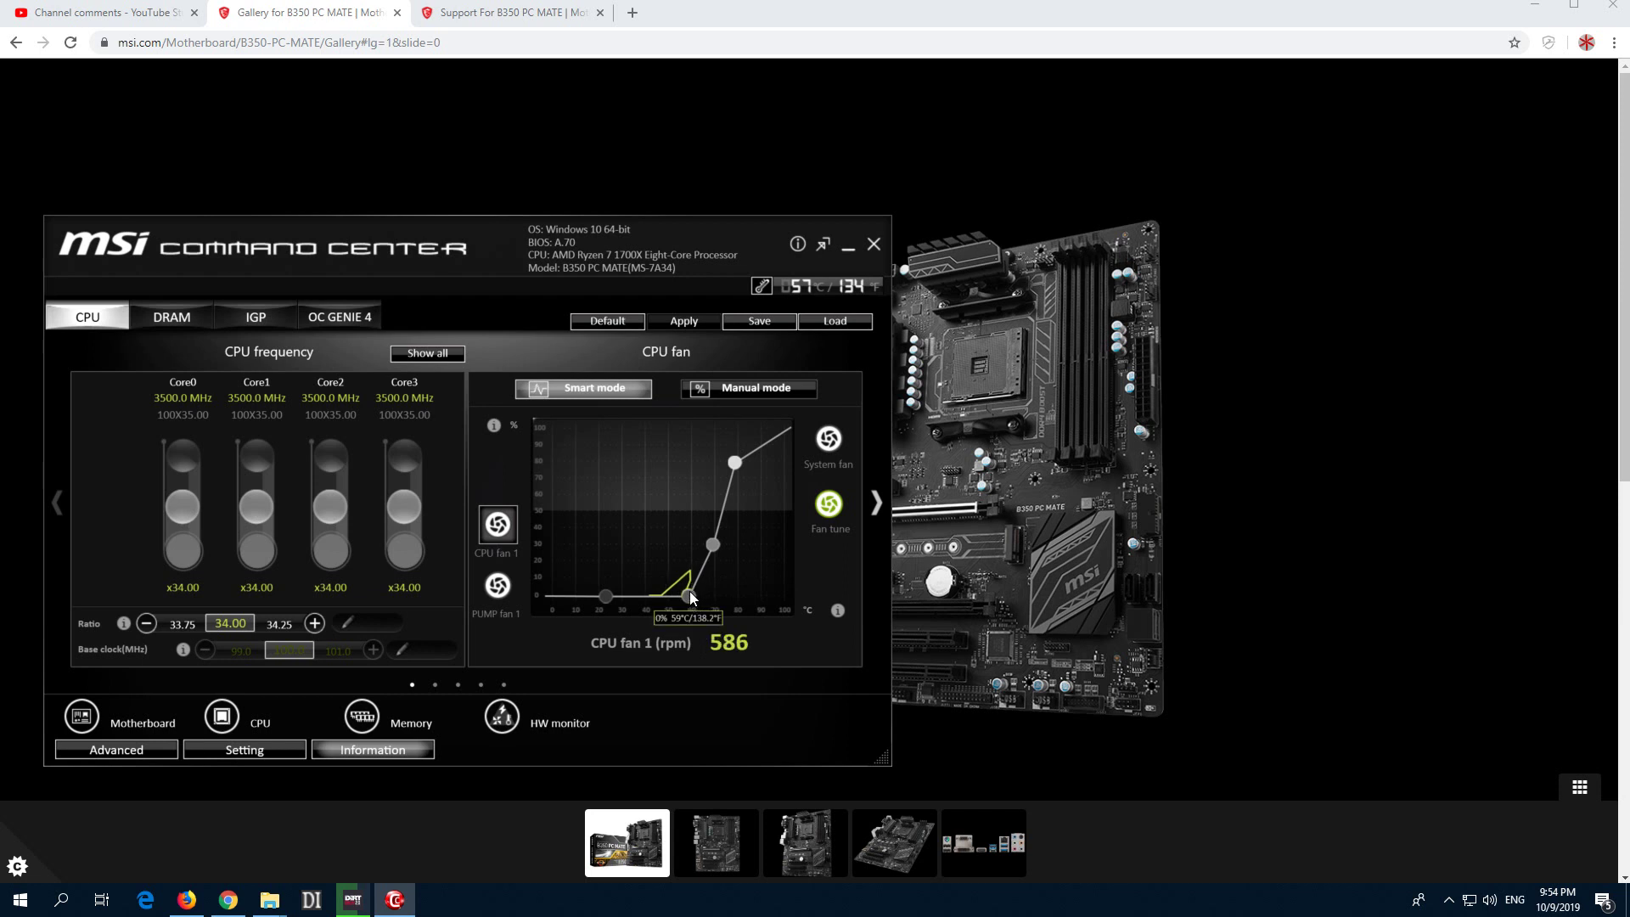
# Step: Reshape the CPU fan 1 curve to stay near 0% until 60°C, then climb steeply from 13% at 72°C to 100%
pyautogui.moveTo(688, 596)
pyautogui.mouseDown()
pyautogui.moveTo(635, 601)
pyautogui.moveTo(657, 599)
pyautogui.mouseUp()
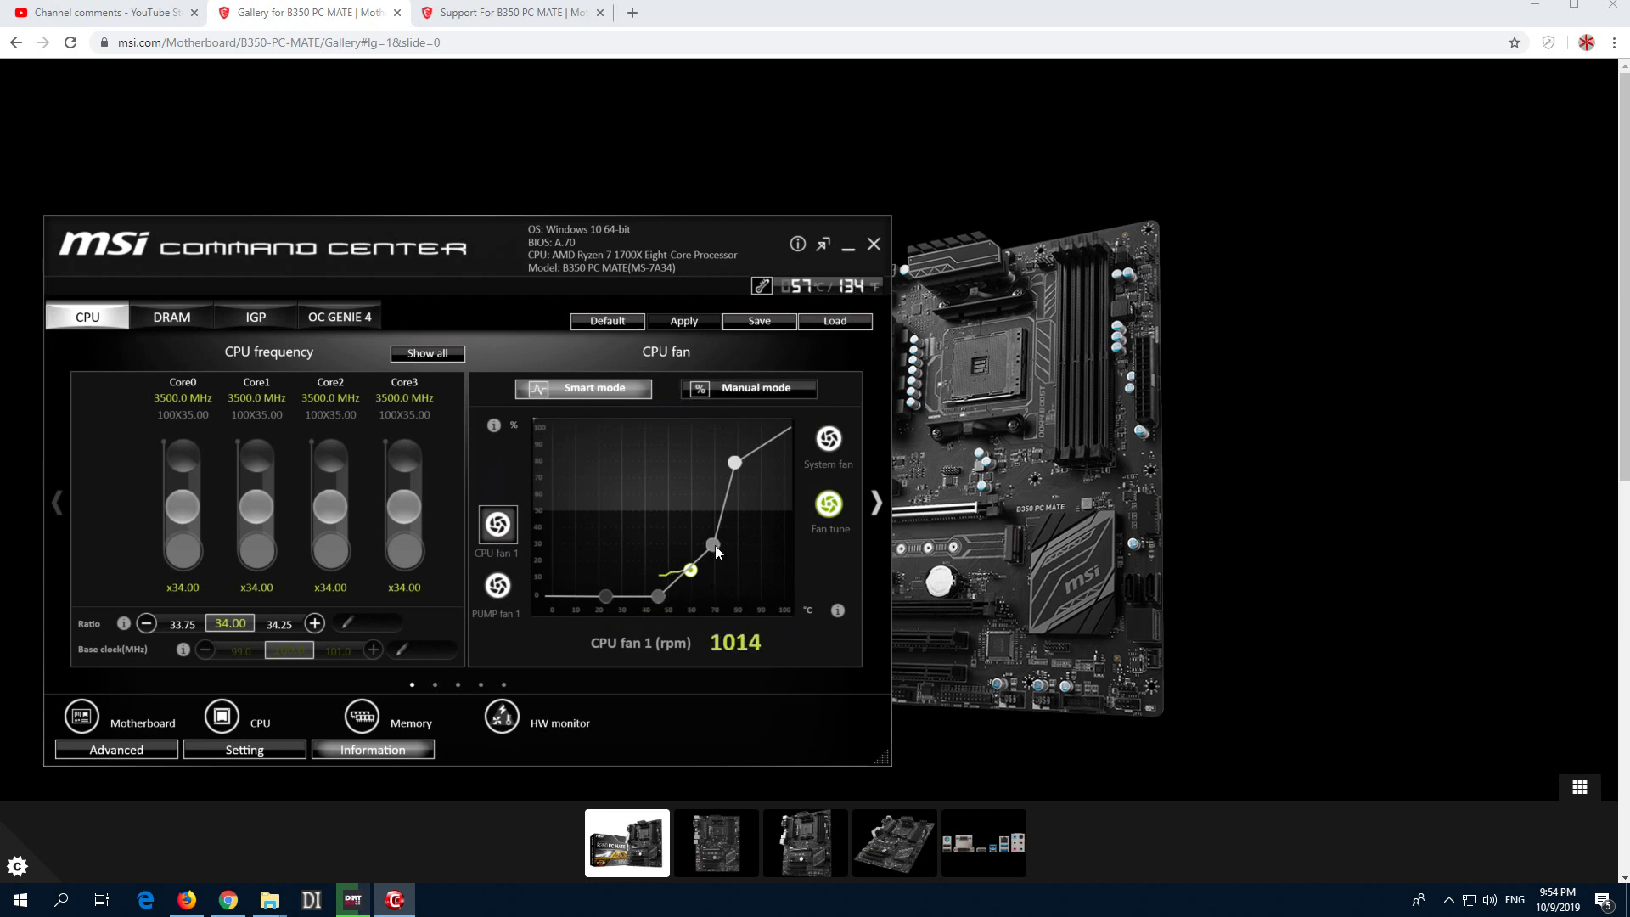
pyautogui.moveTo(712, 544); pyautogui.dragTo(708, 427)
pyautogui.moveTo(660, 595); pyautogui.dragTo(645, 386)
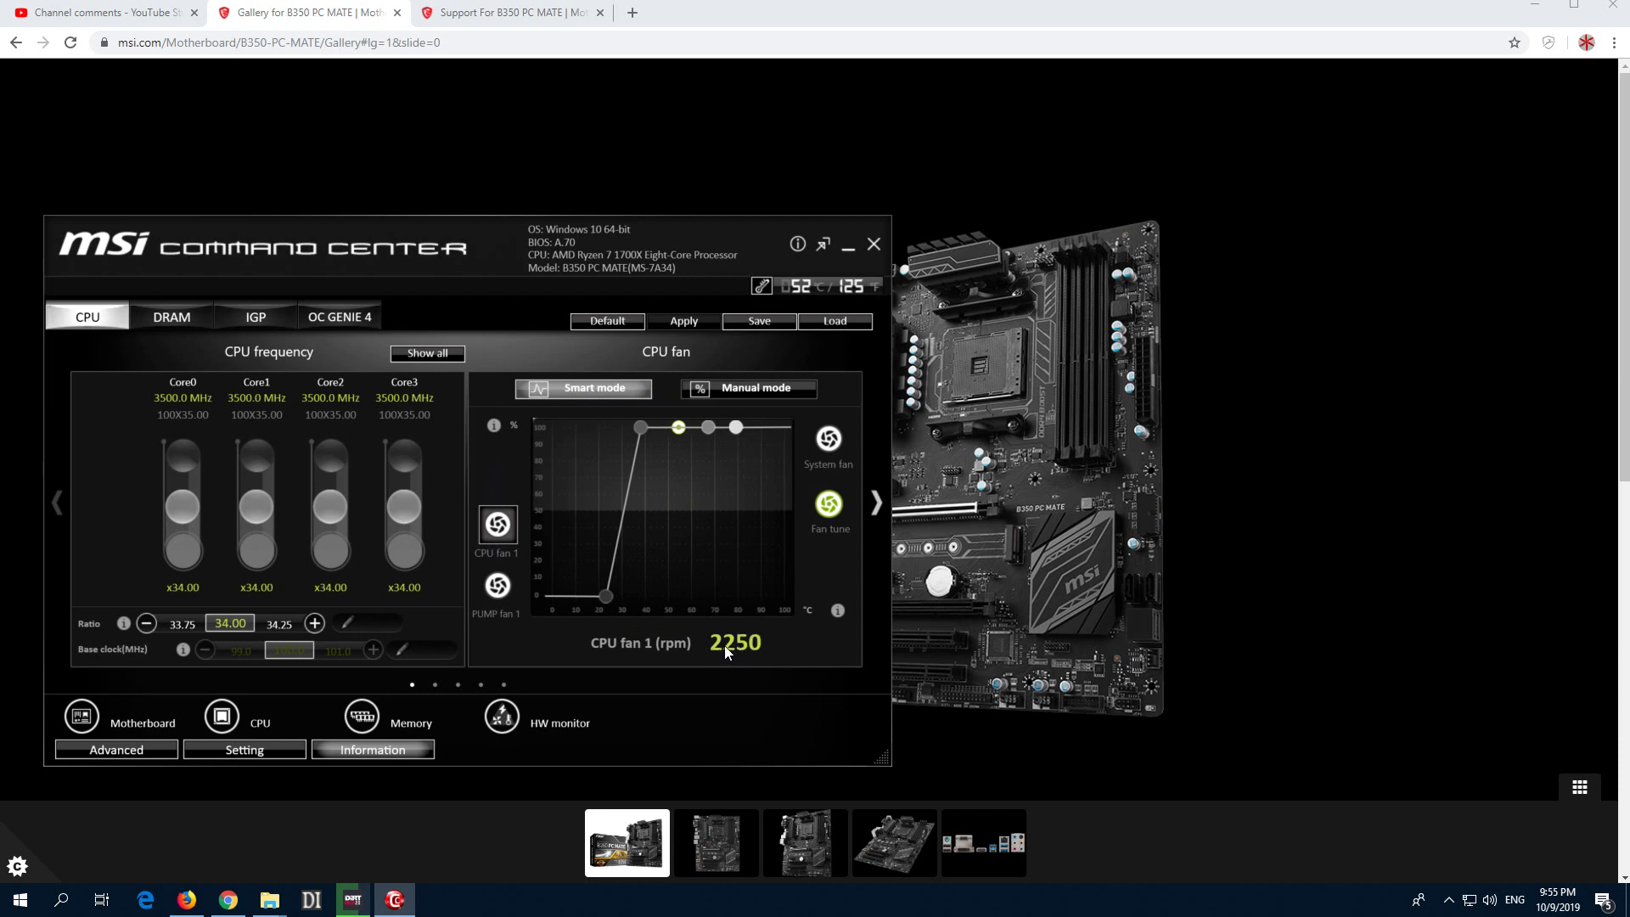
pyautogui.moveTo(641, 427); pyautogui.dragTo(693, 599)
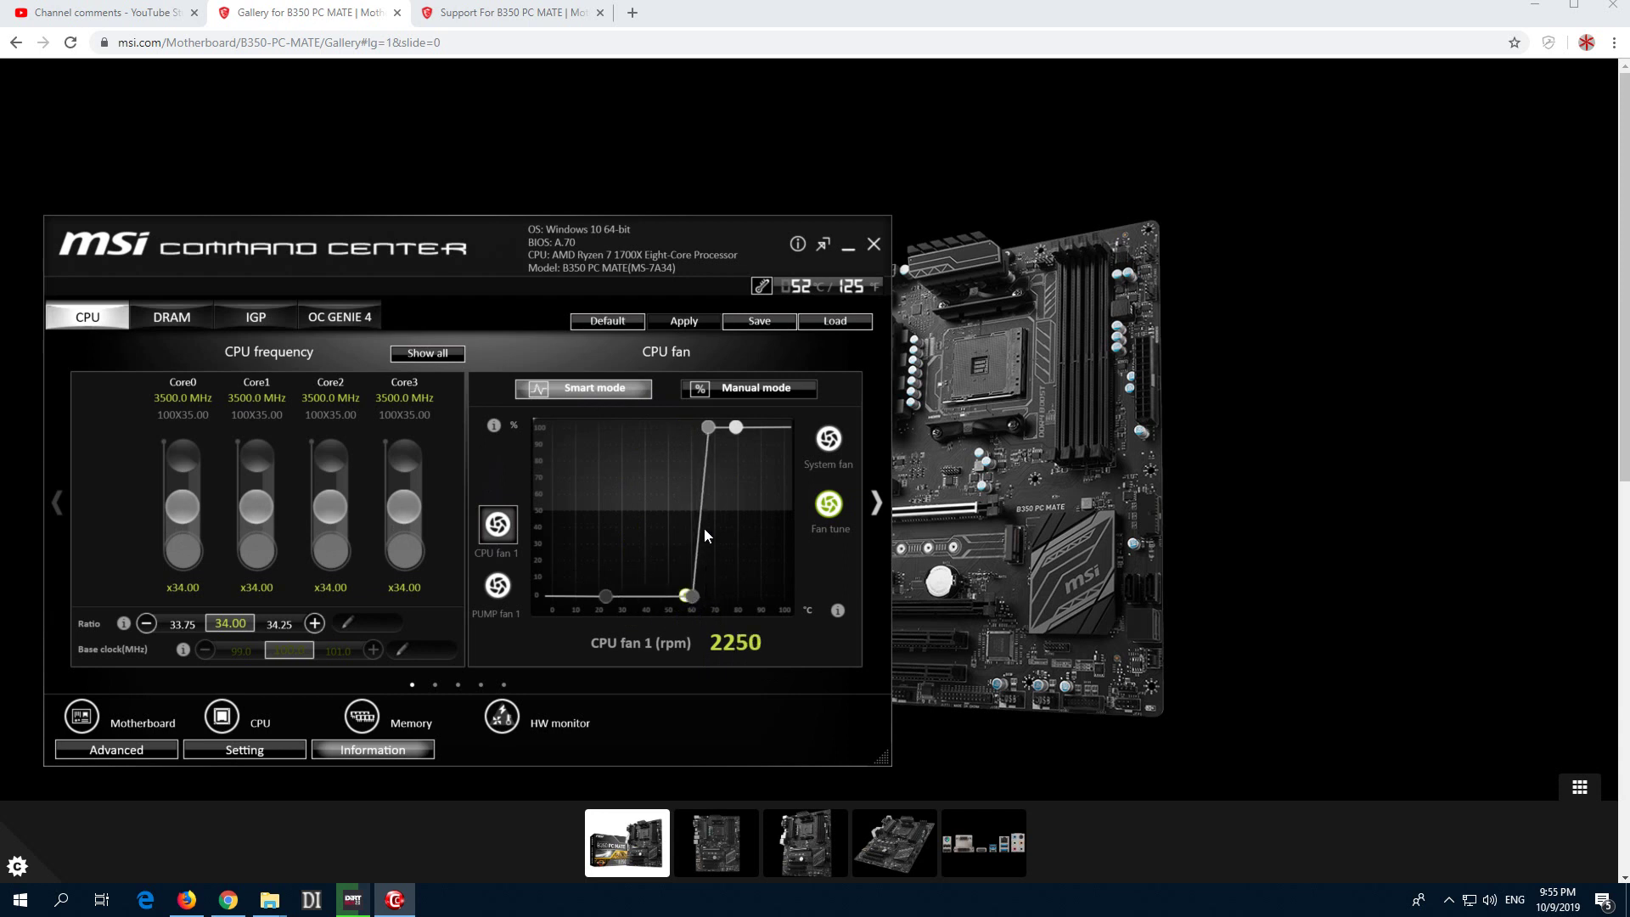
pyautogui.moveTo(710, 427); pyautogui.dragTo(715, 577)
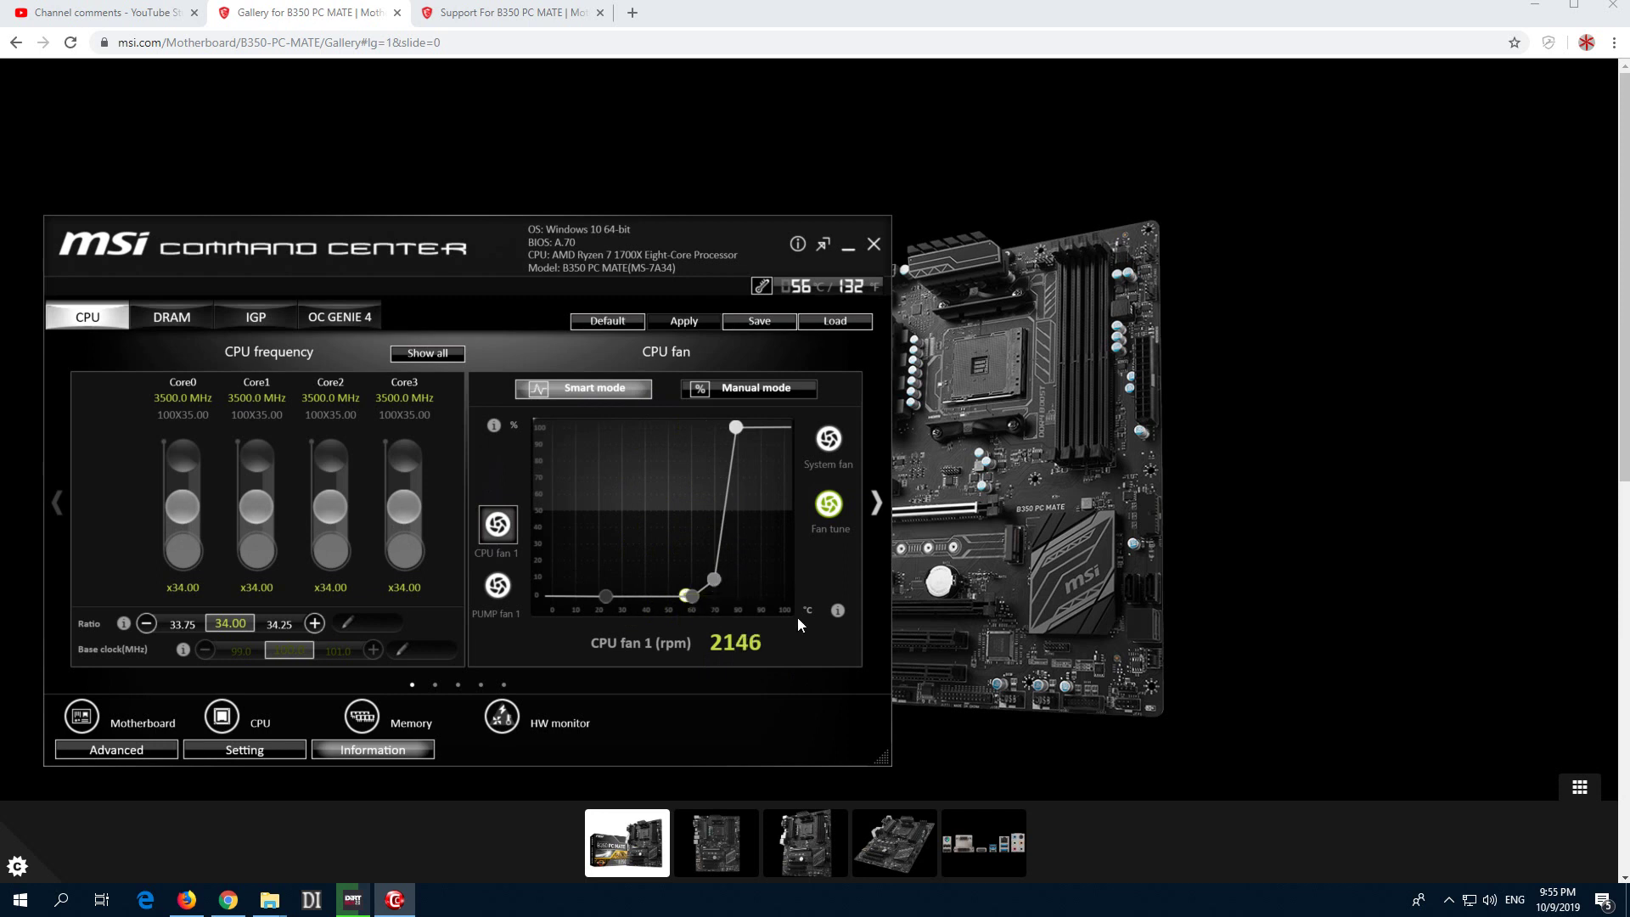
# Step: Put CPU fan 1 in Manual mode at 75%, apply it, then raise the dial to 100%
pyautogui.click(756, 385)
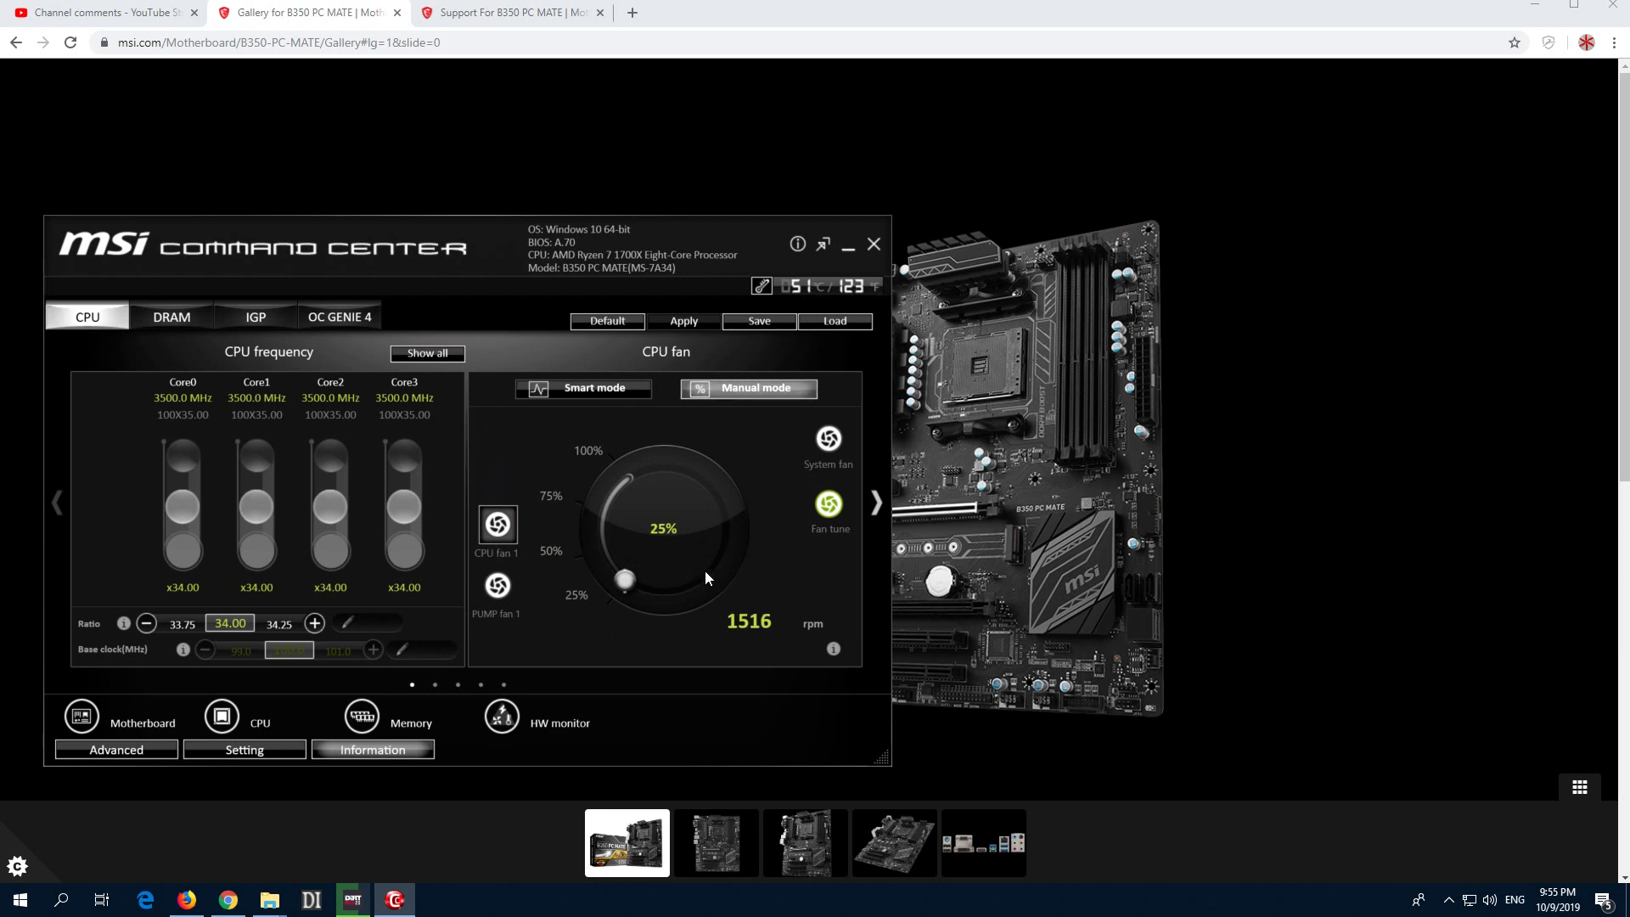
pyautogui.moveTo(623, 581); pyautogui.dragTo(608, 497)
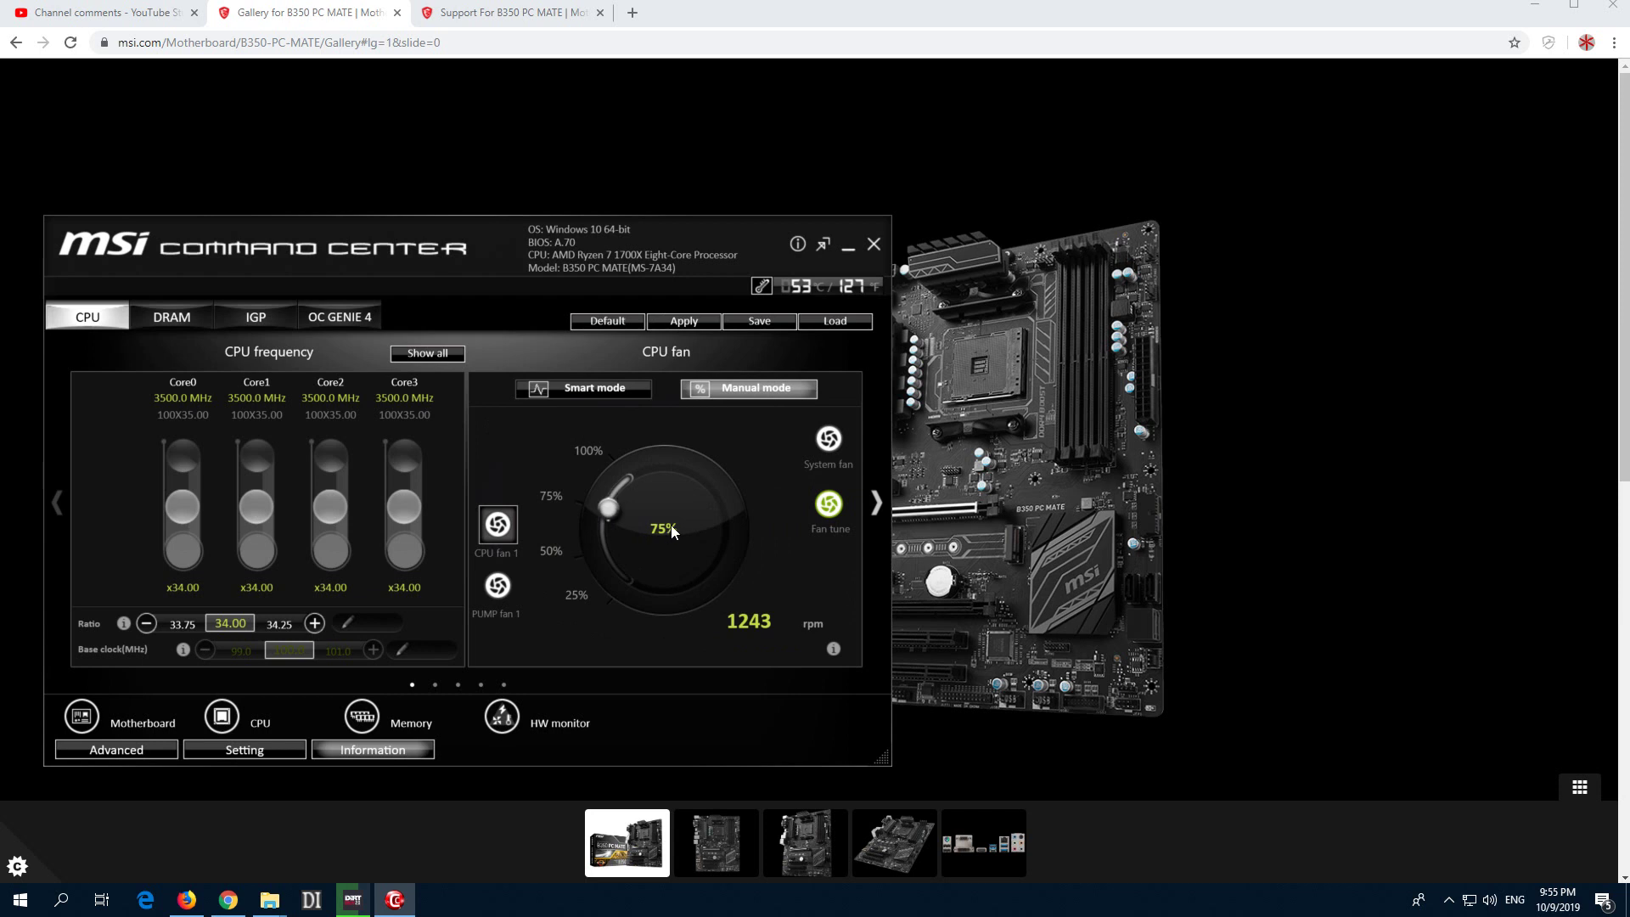
pyautogui.click(681, 323)
pyautogui.moveTo(613, 510); pyautogui.dragTo(634, 470)
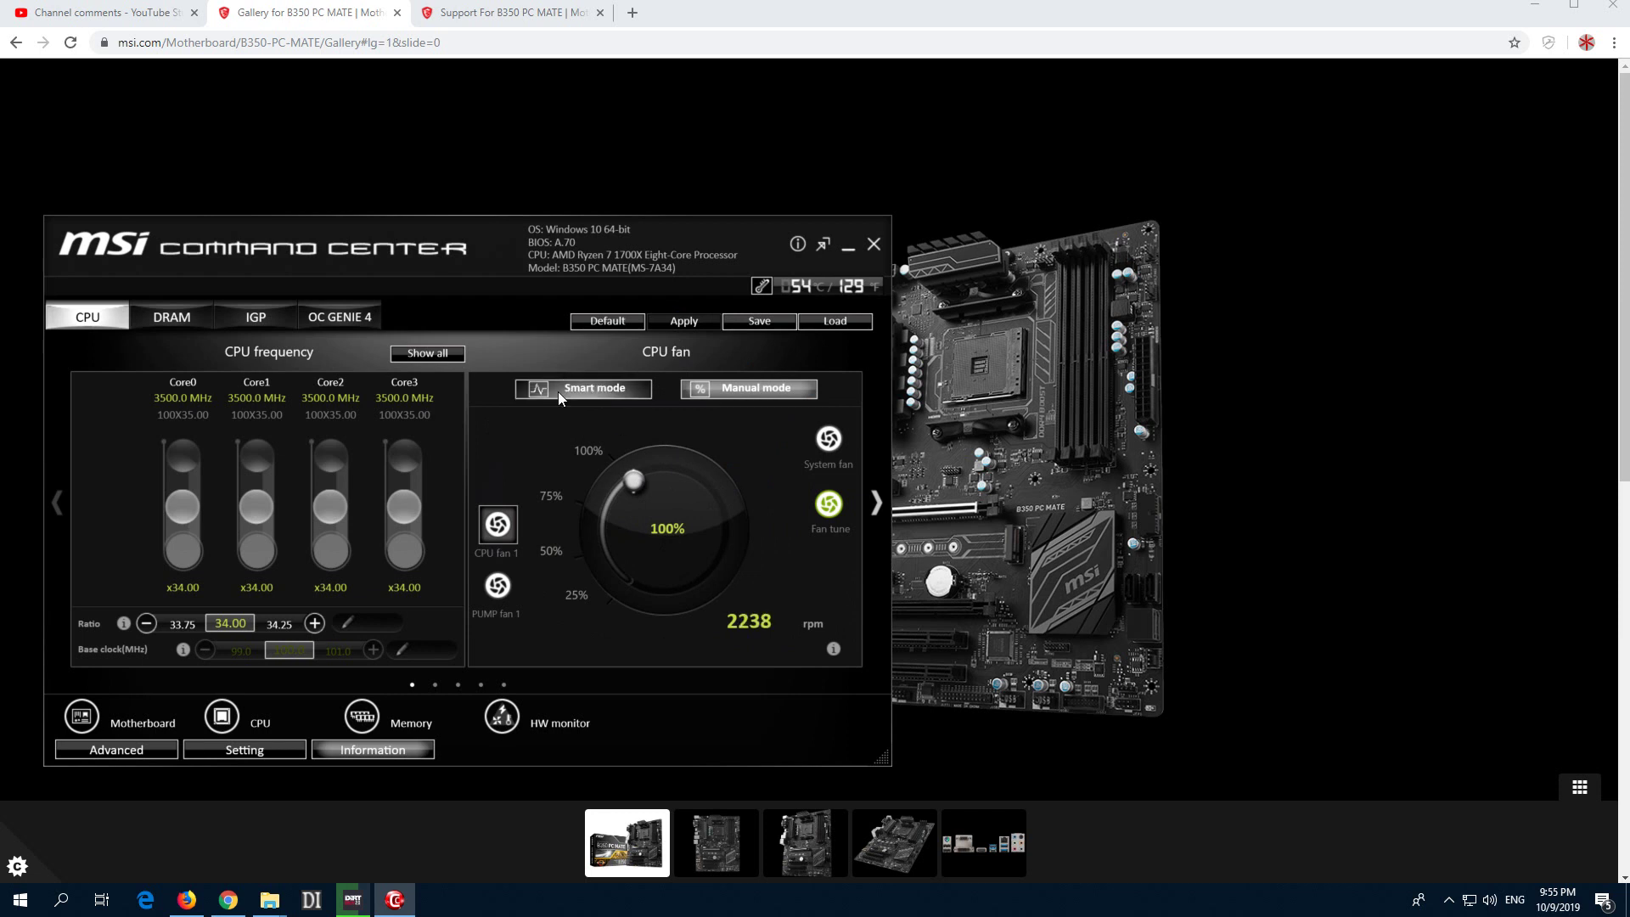
# Step: Return CPU fan 1 to Smart mode so it follows its steep curve again
pyautogui.click(581, 390)
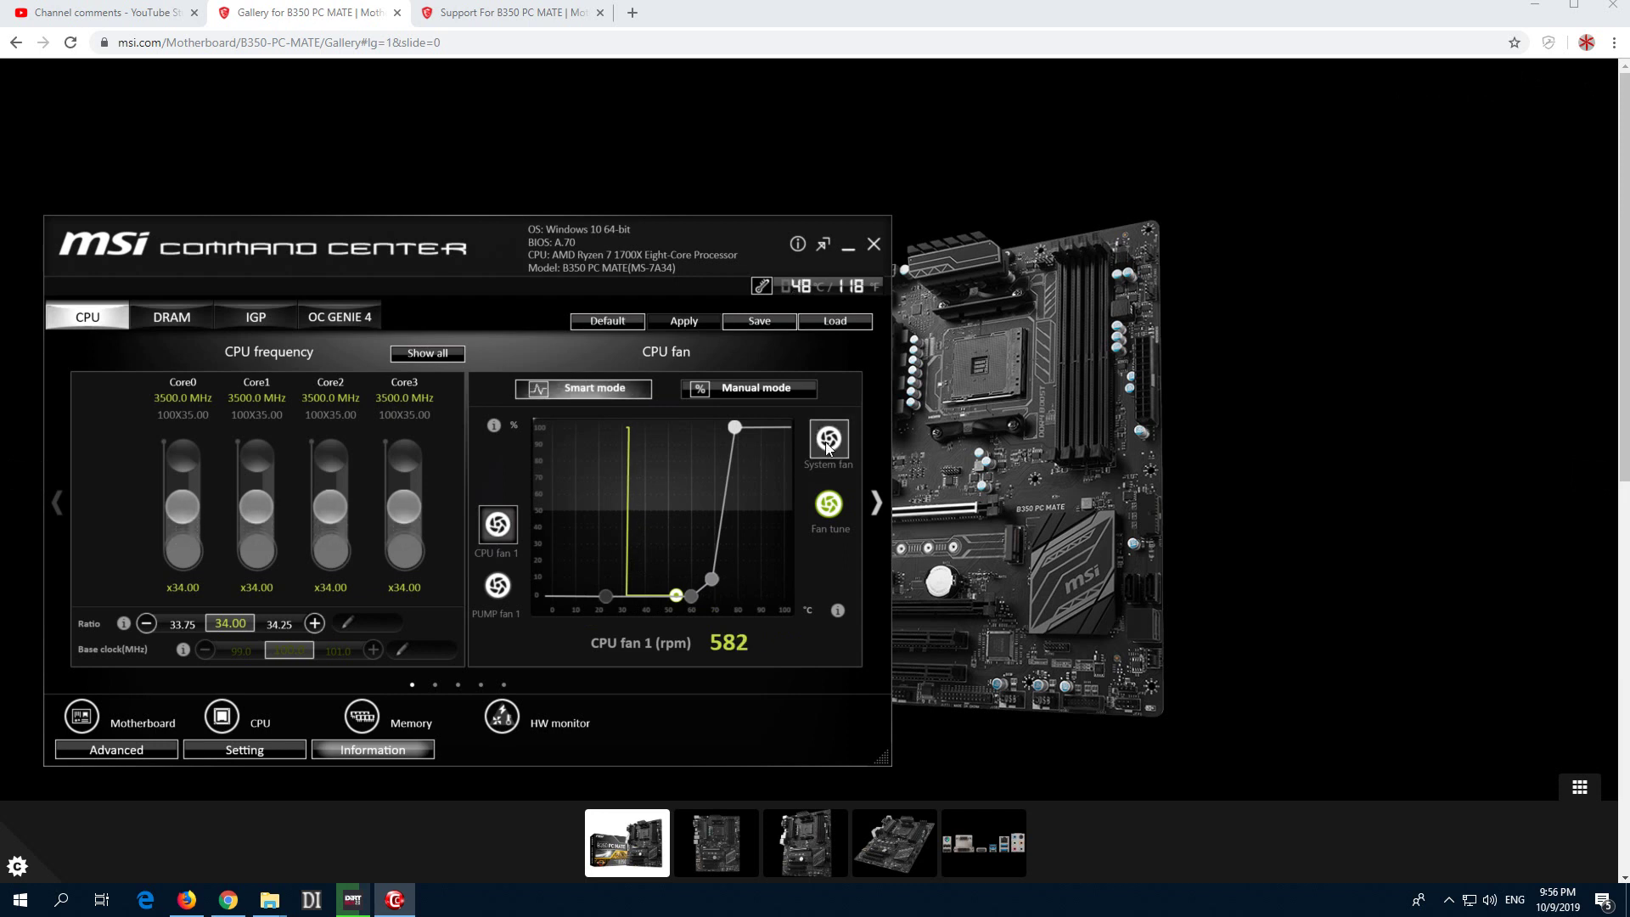
pyautogui.moveTo(386, 237); pyautogui.dragTo(382, 236)
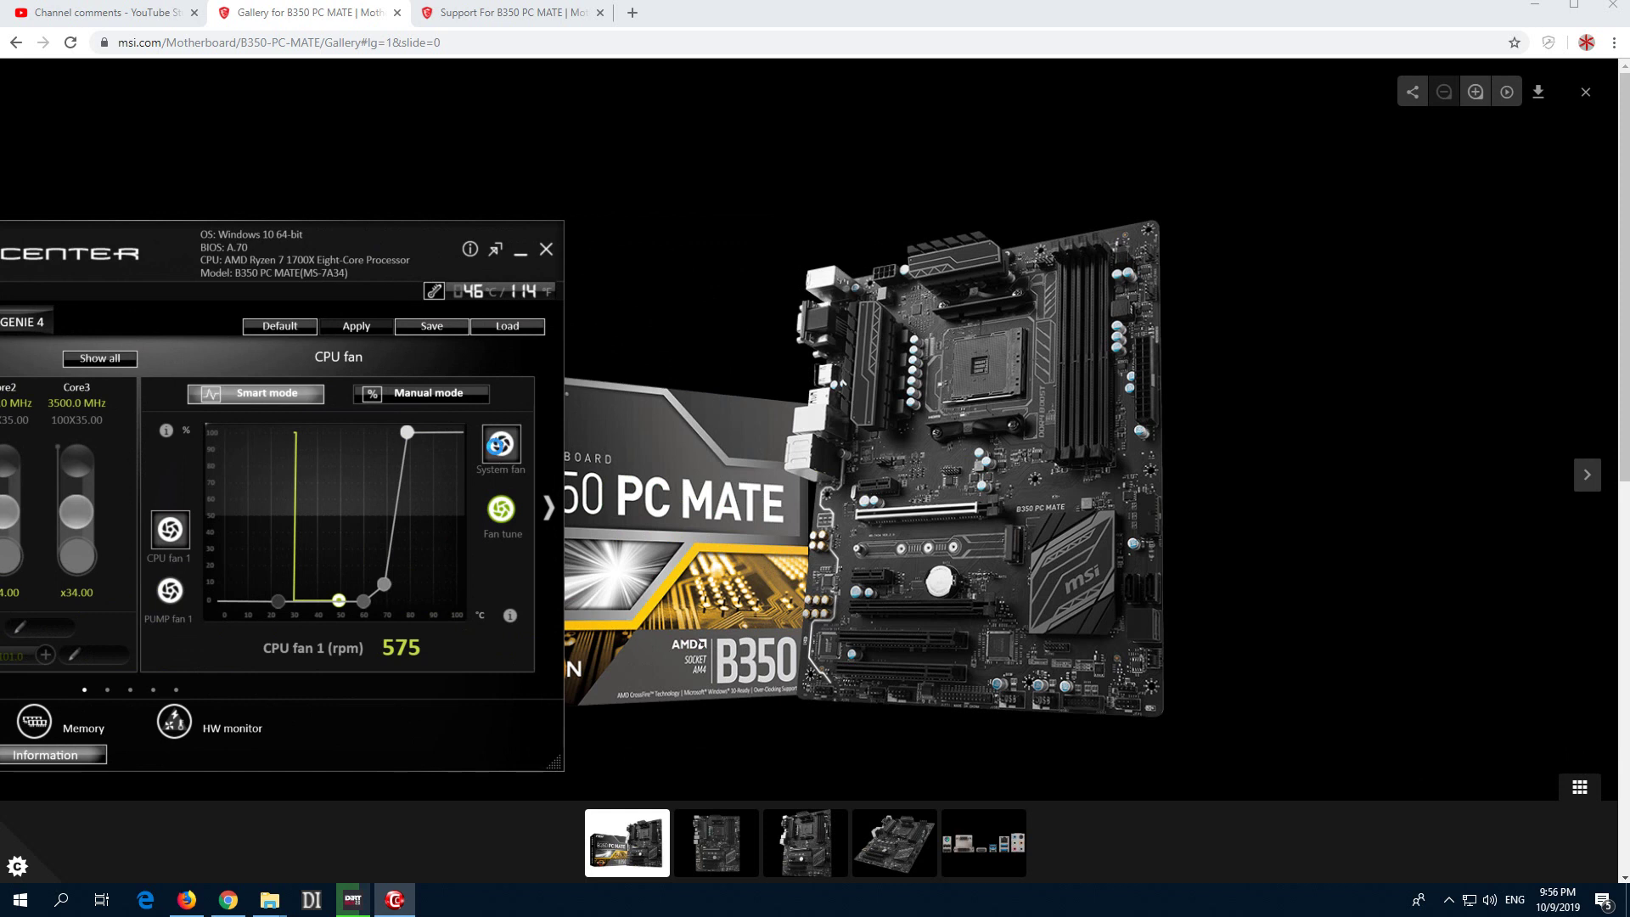
# Step: Open the System fan settings, position the Fan window, and view SYS fan 2
pyautogui.click(500, 443)
pyautogui.moveTo(428, 41); pyautogui.dragTo(442, 133)
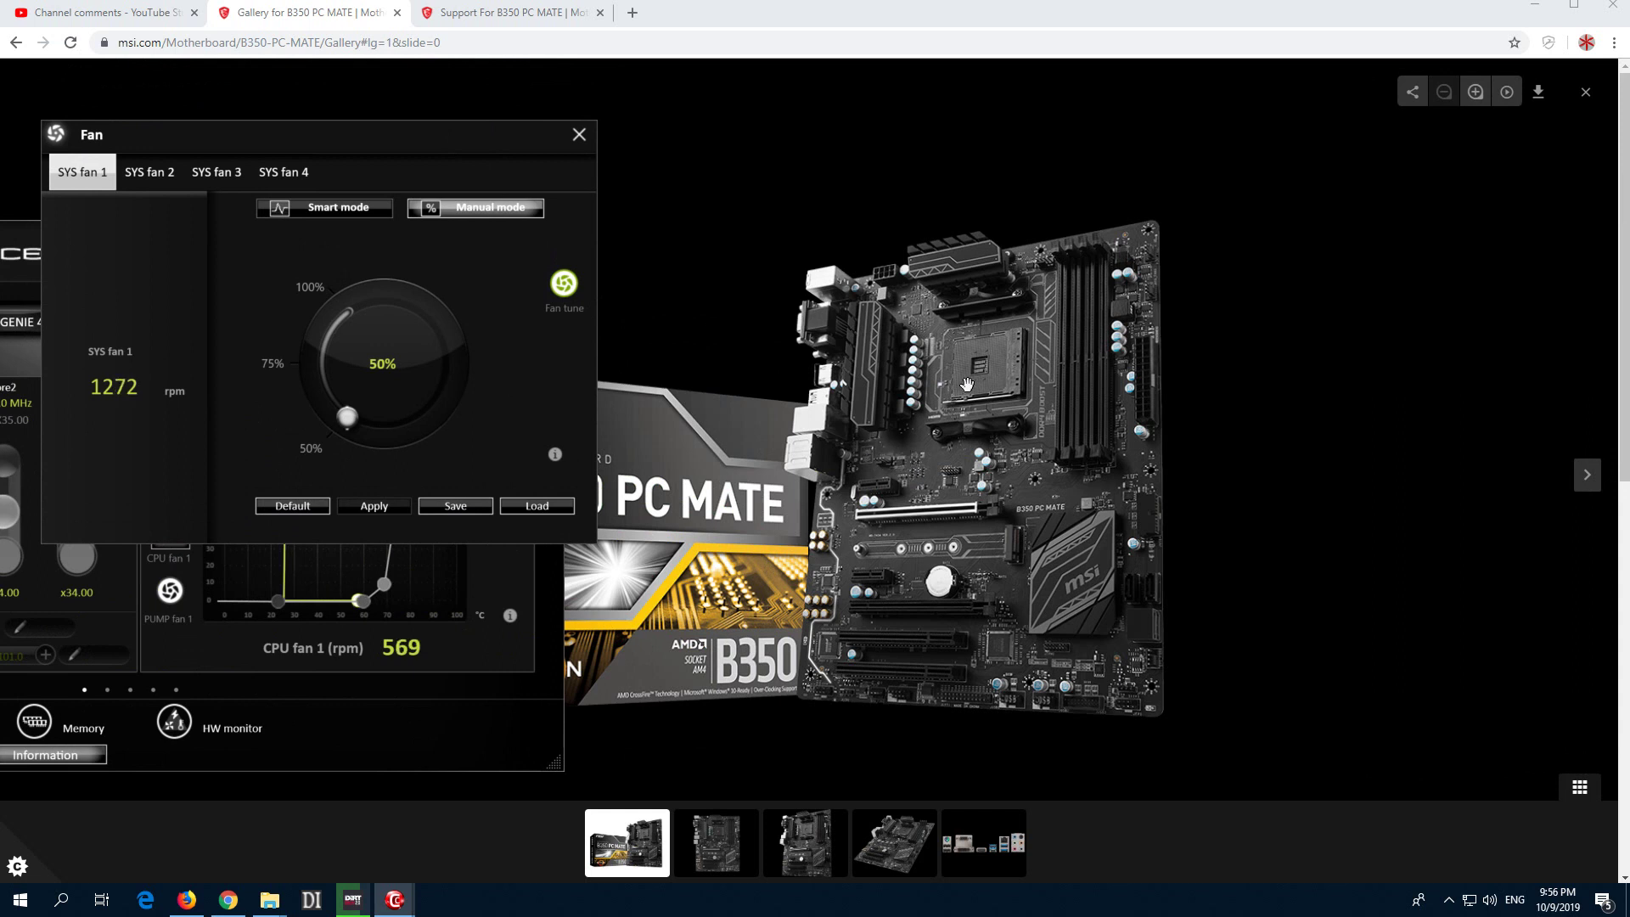
pyautogui.moveTo(270, 140); pyautogui.dragTo(289, 195)
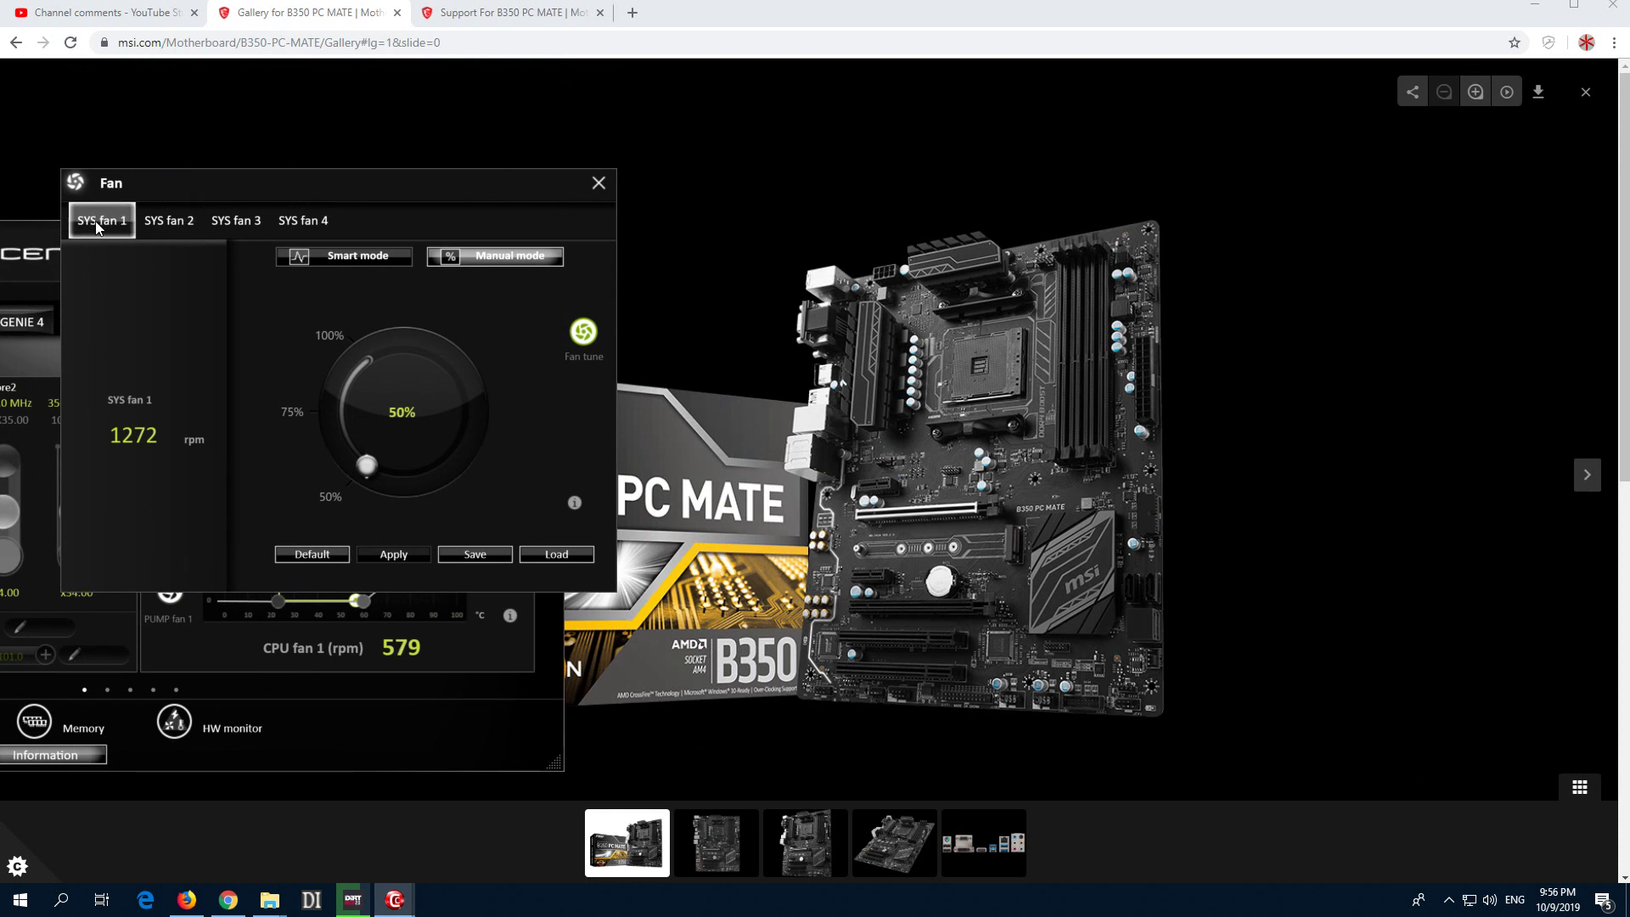
pyautogui.click(164, 221)
# Step: Check SYS fans 3 and 4, then set SYS fan 1 to 100% and apply it
pyautogui.click(241, 223)
pyautogui.click(302, 221)
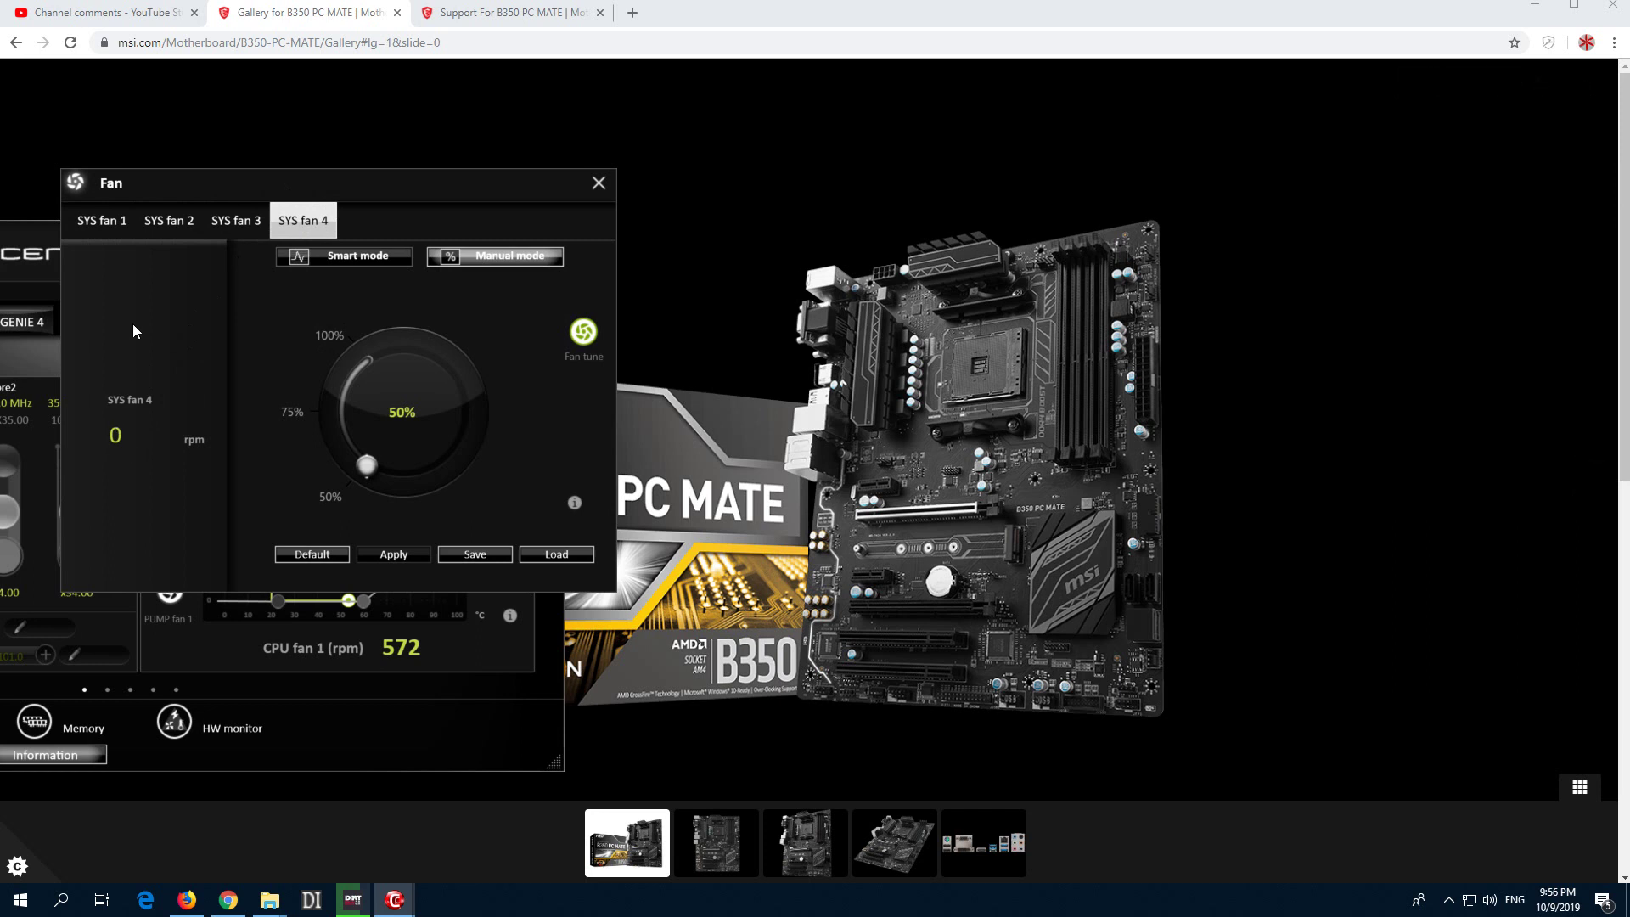
pyautogui.click(102, 224)
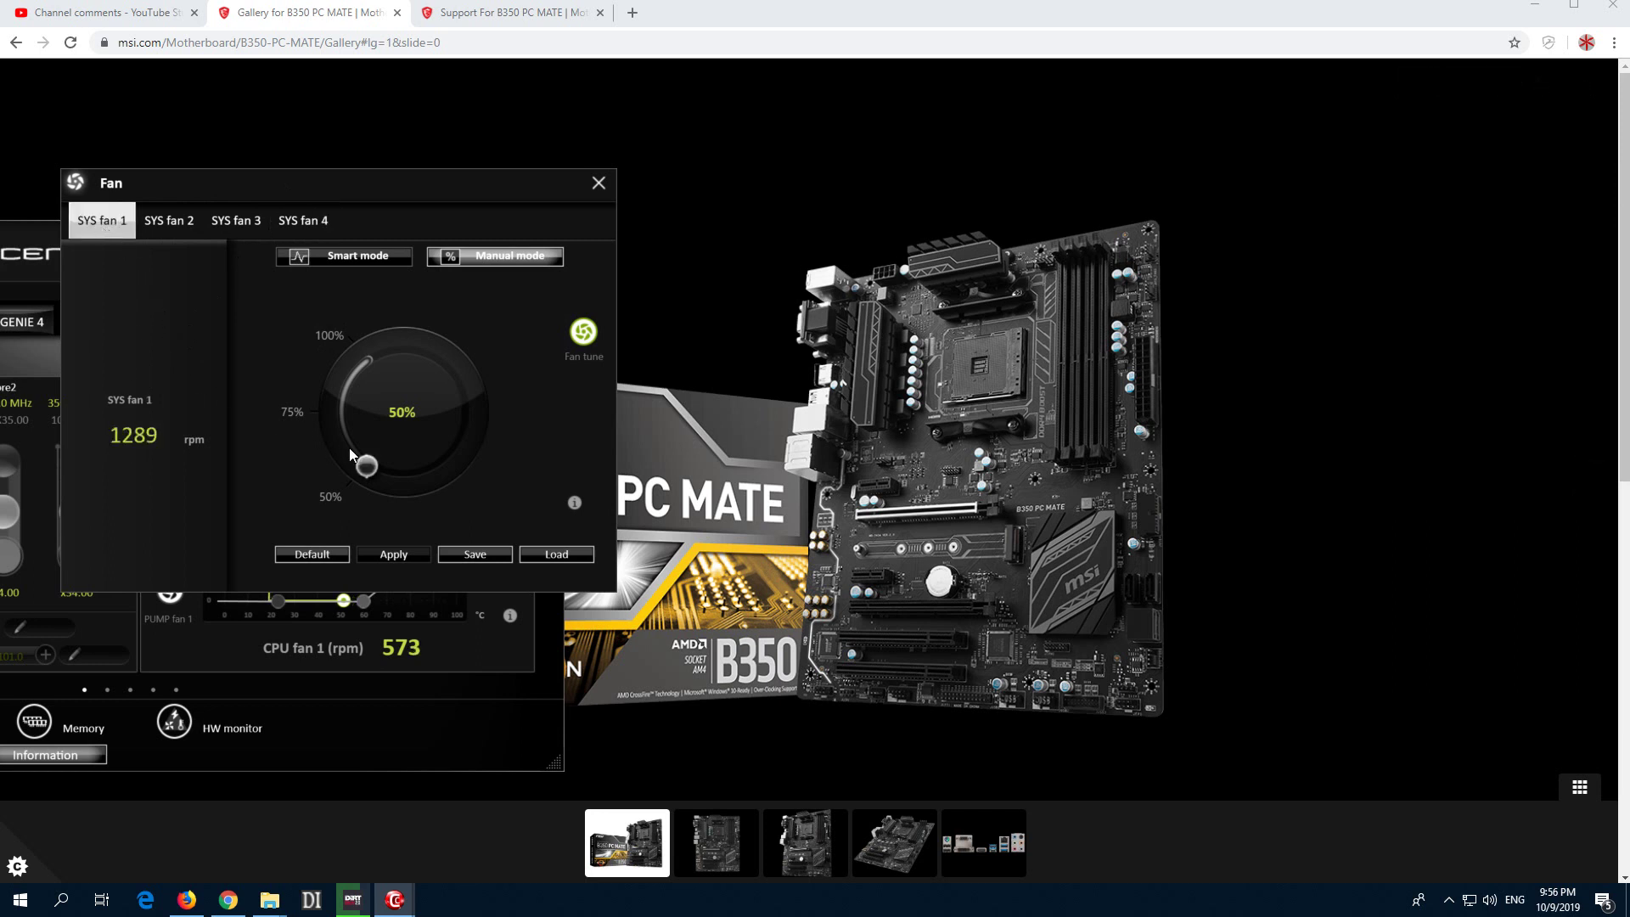
pyautogui.moveTo(369, 460); pyautogui.dragTo(387, 331)
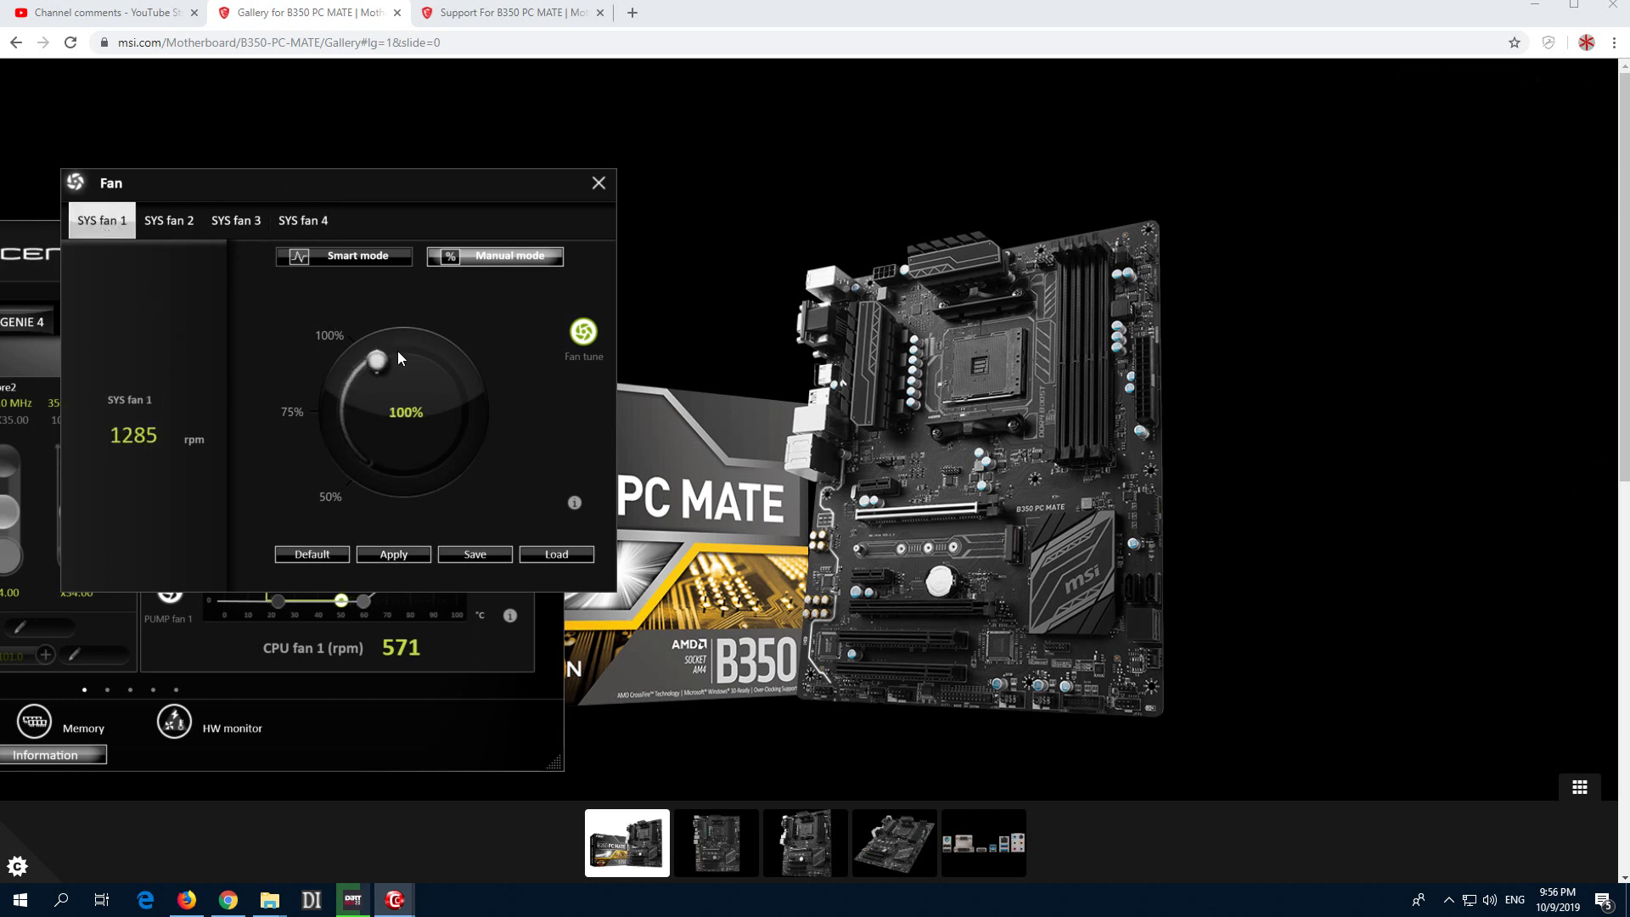
pyautogui.click(390, 553)
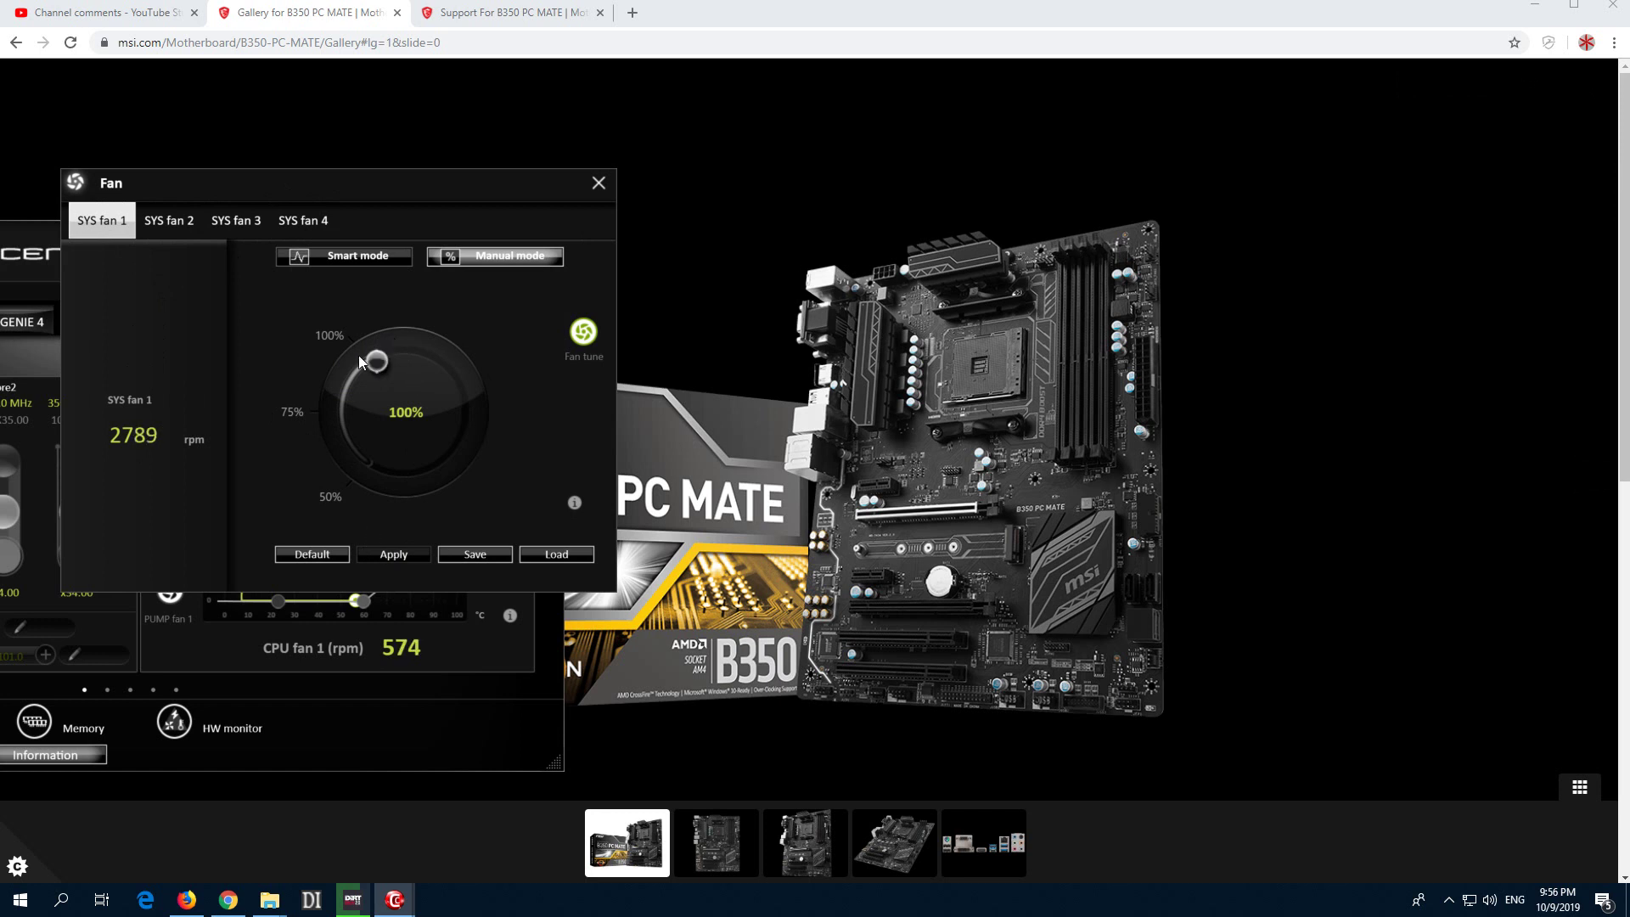
# Step: Lower SYS fan 1 back to 50%, apply it, and close the system fan settings
pyautogui.moveTo(376, 361); pyautogui.dragTo(365, 465)
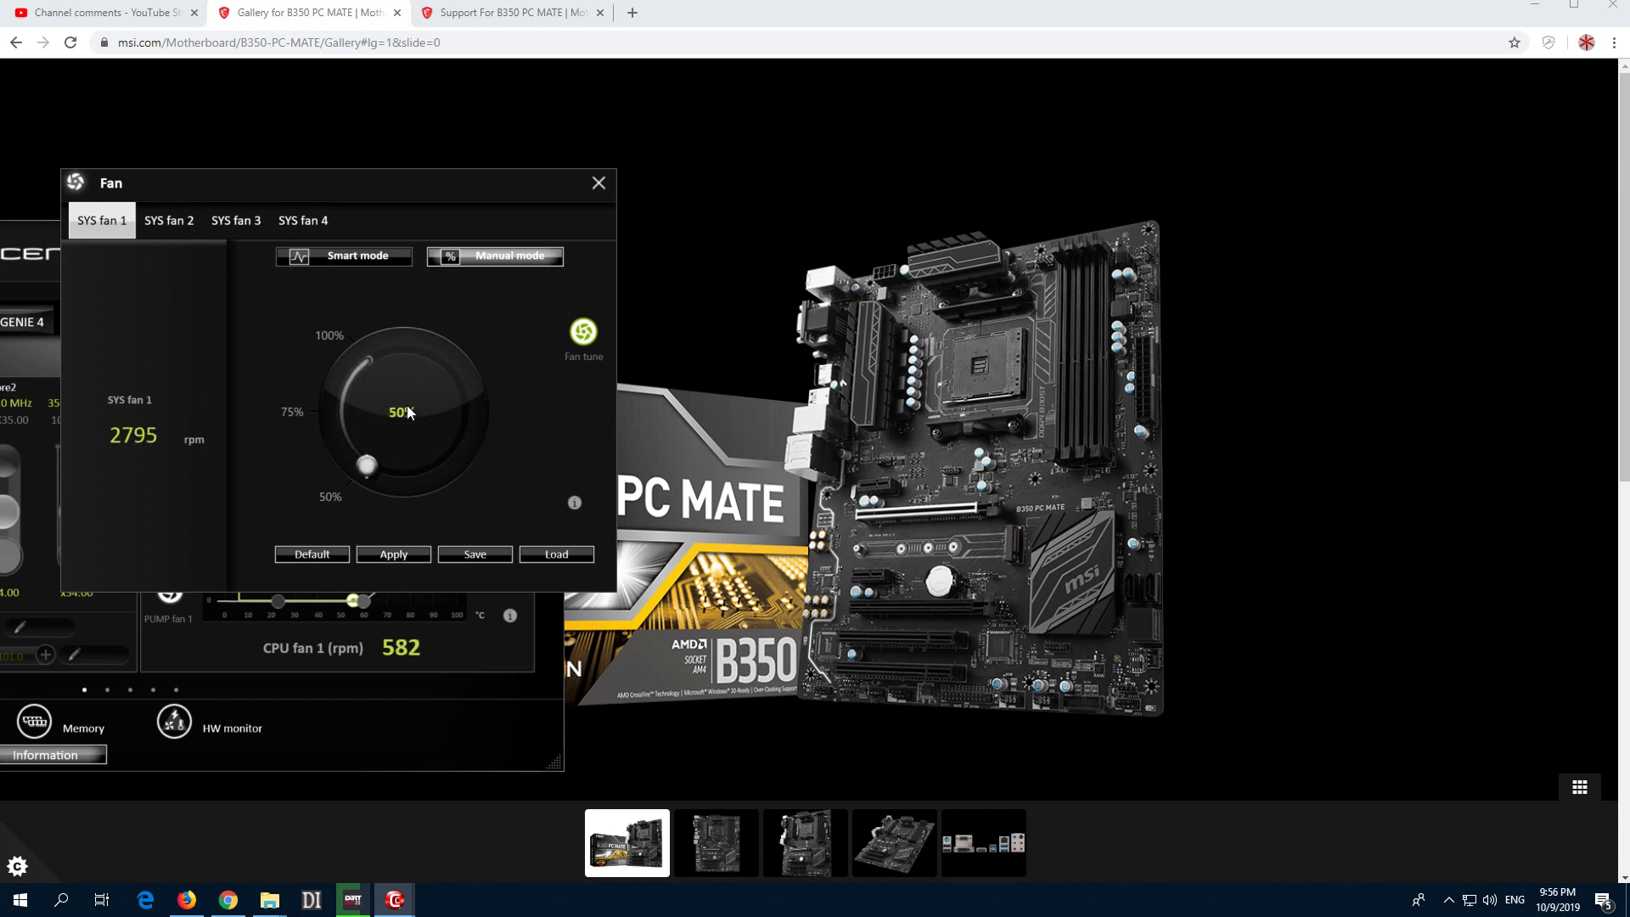
pyautogui.click(404, 554)
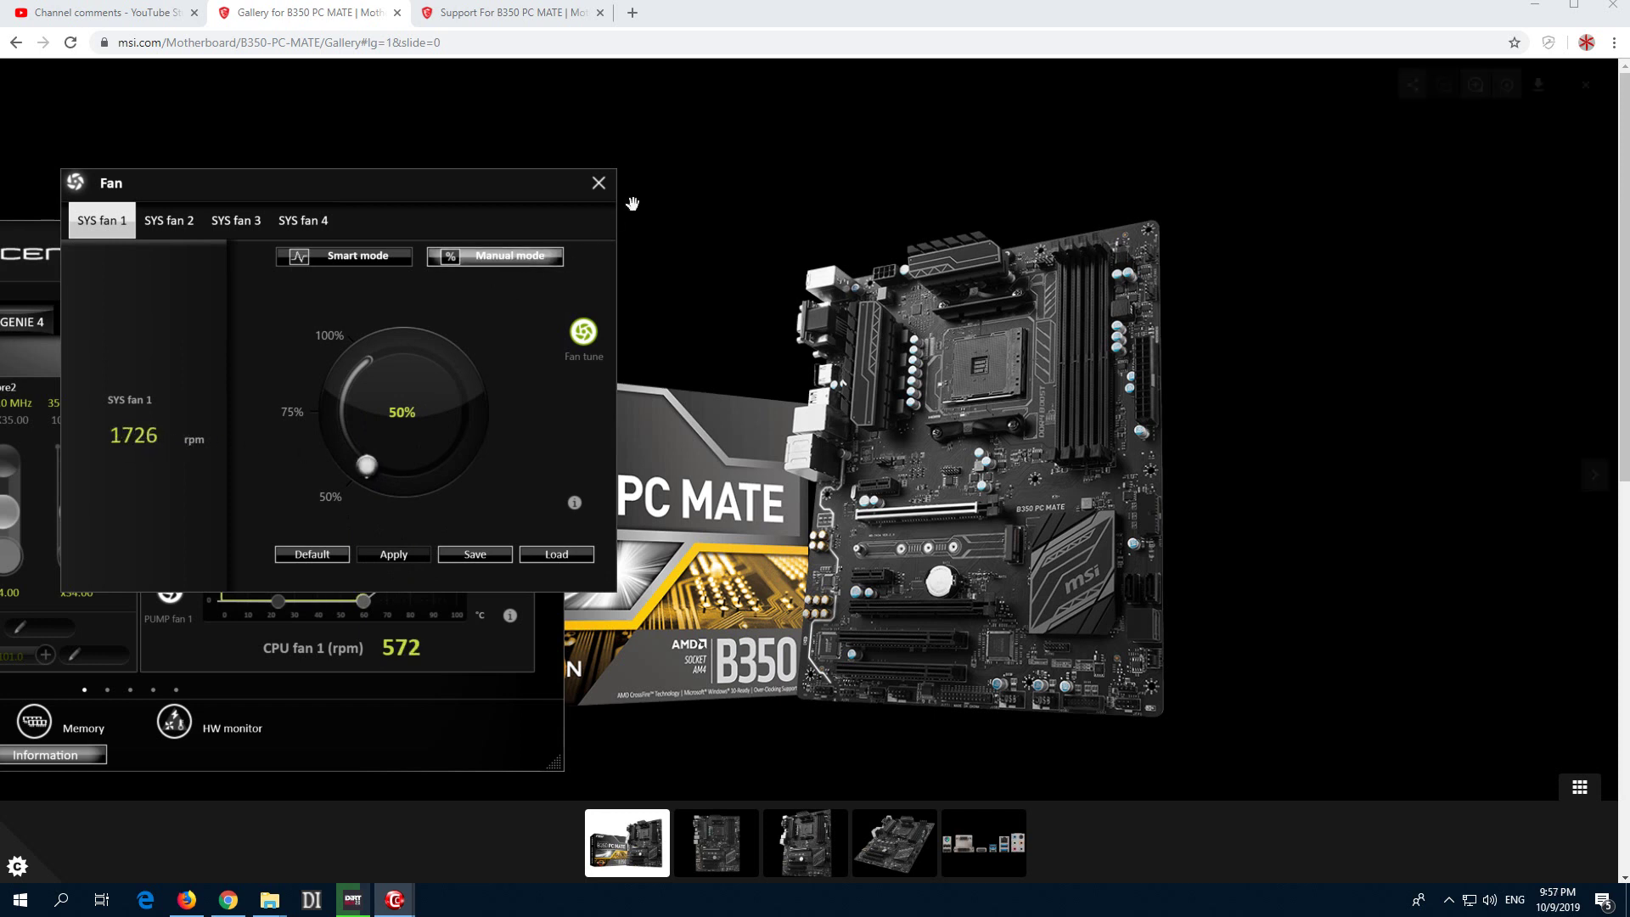
pyautogui.click(599, 184)
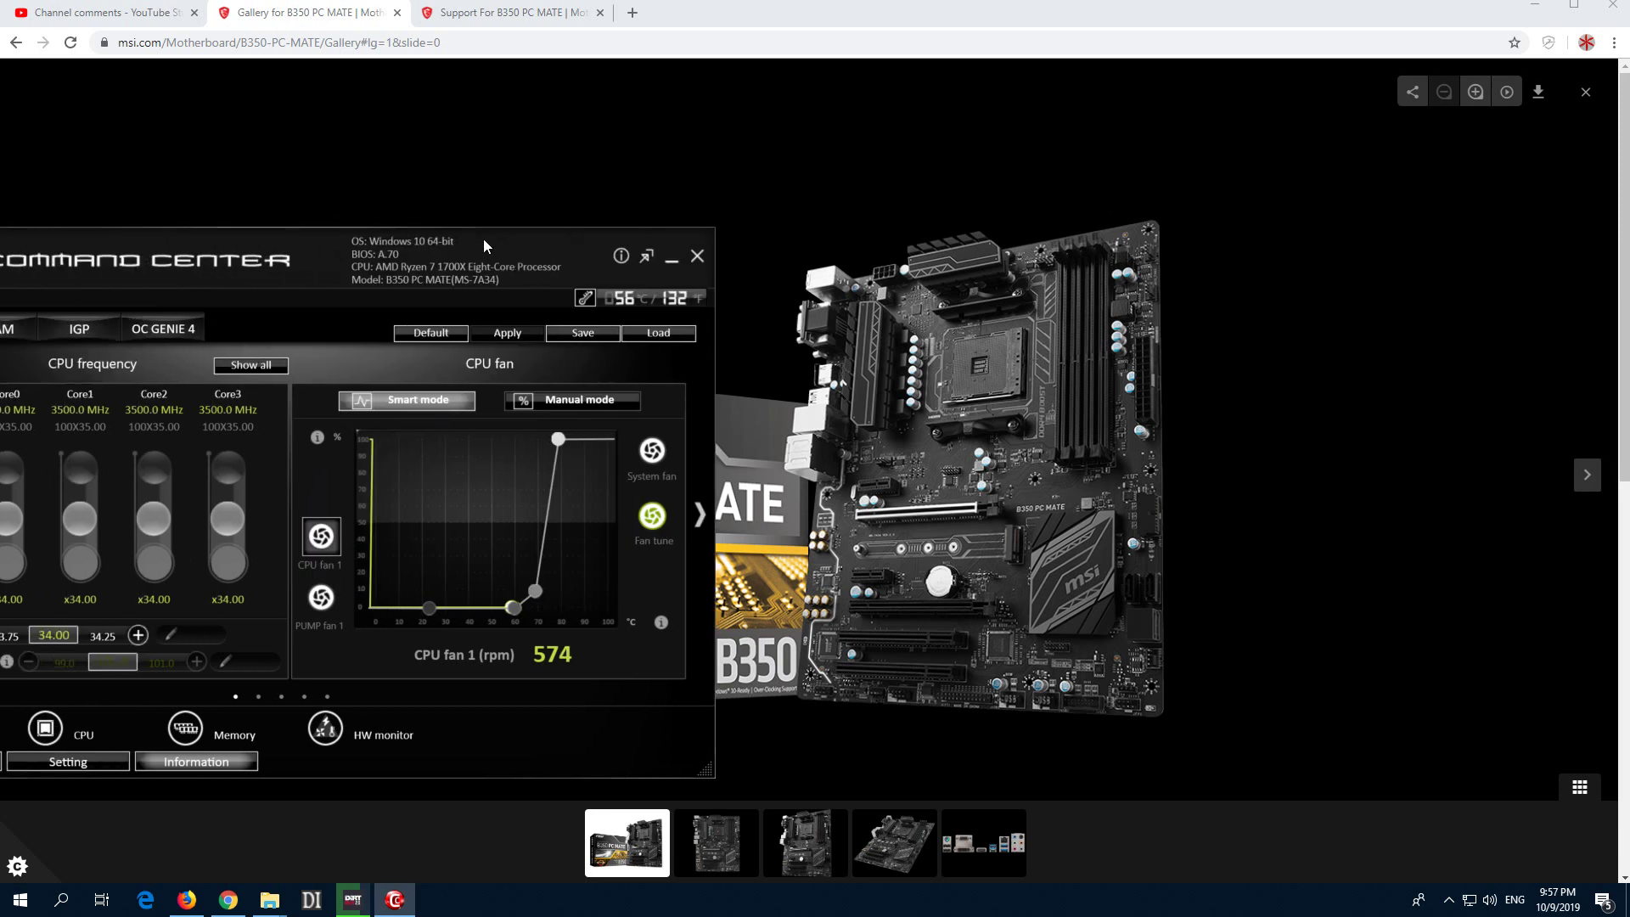